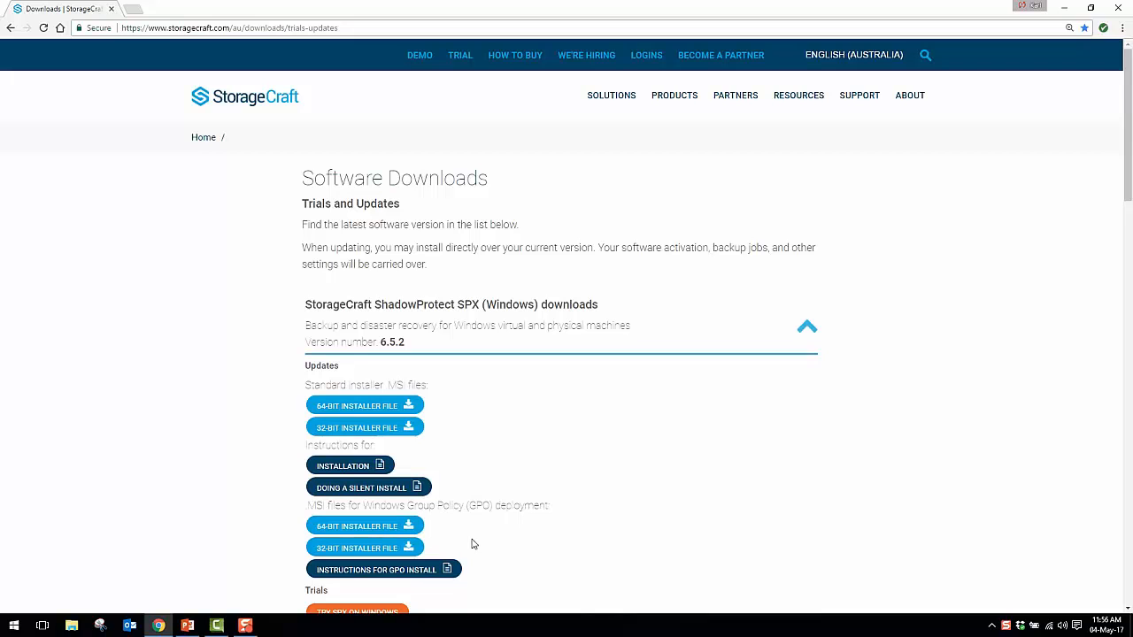
# Collapse the ShadowProtect SPX (Windows) downloads and expand the ShadowControl and ImageManager download sections to view their installers.
pyautogui.click(808, 330)
pyautogui.scroll(-4, 966, 365)
pyautogui.scroll(-5, 966, 366)
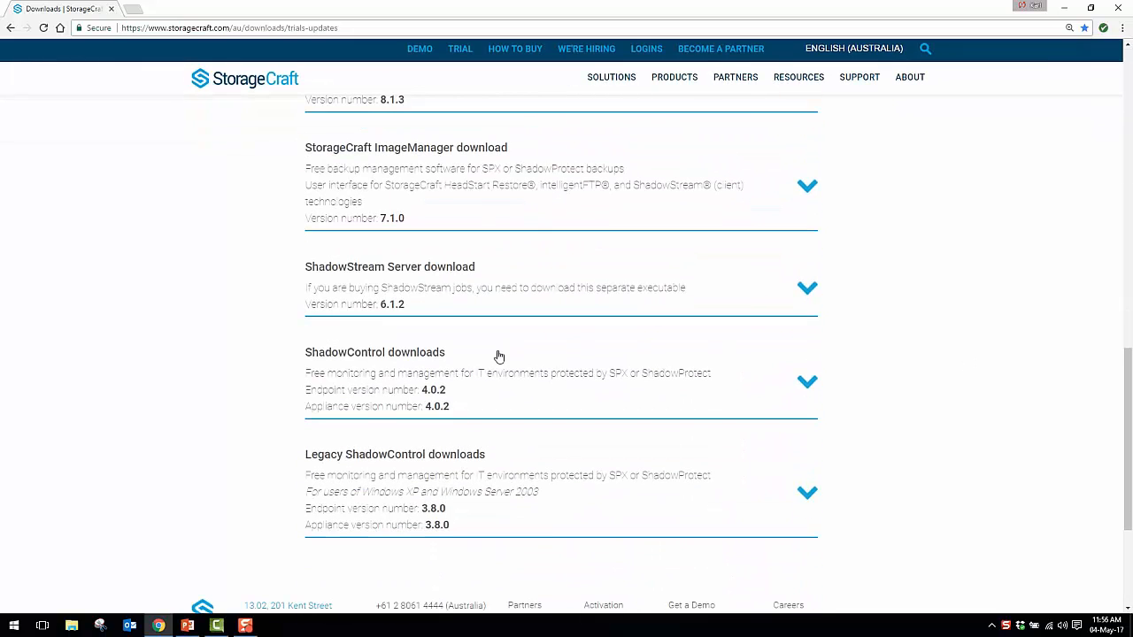
pyautogui.click(596, 375)
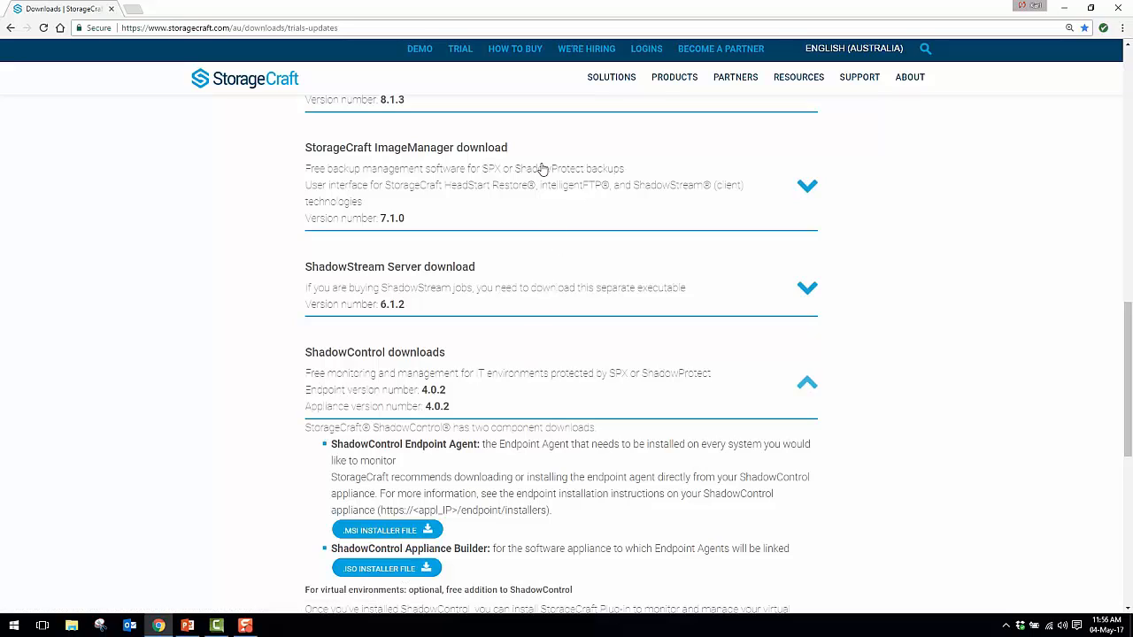
pyautogui.click(591, 180)
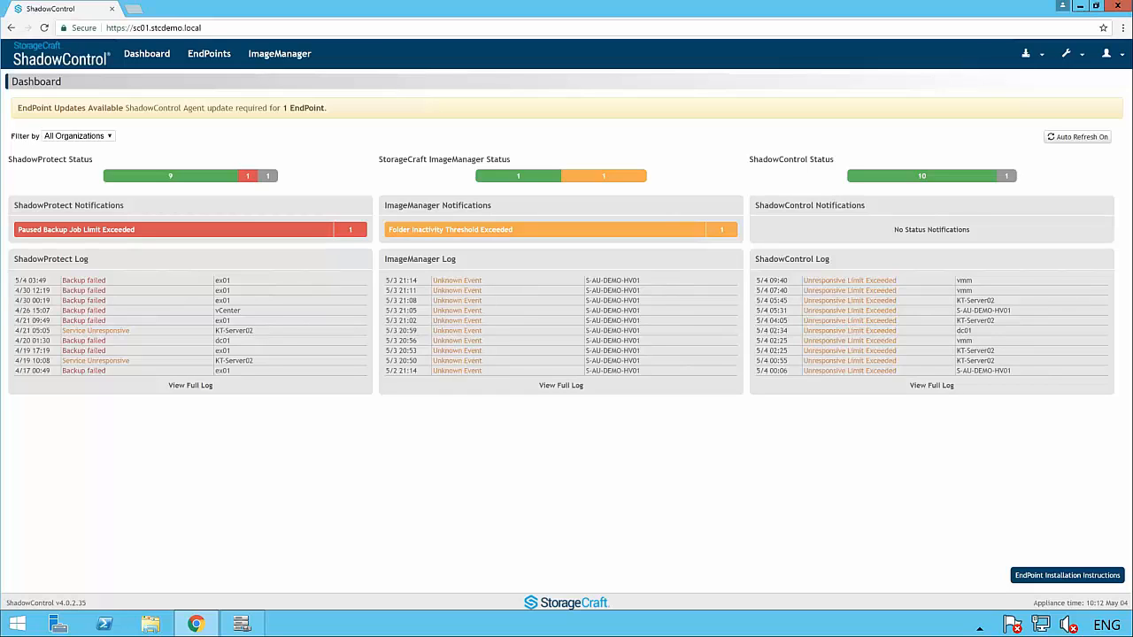
# Add and save a backup store named "Backup server" with the Windows endpoint path \\backupserver\share.
pyautogui.click(1033, 55)
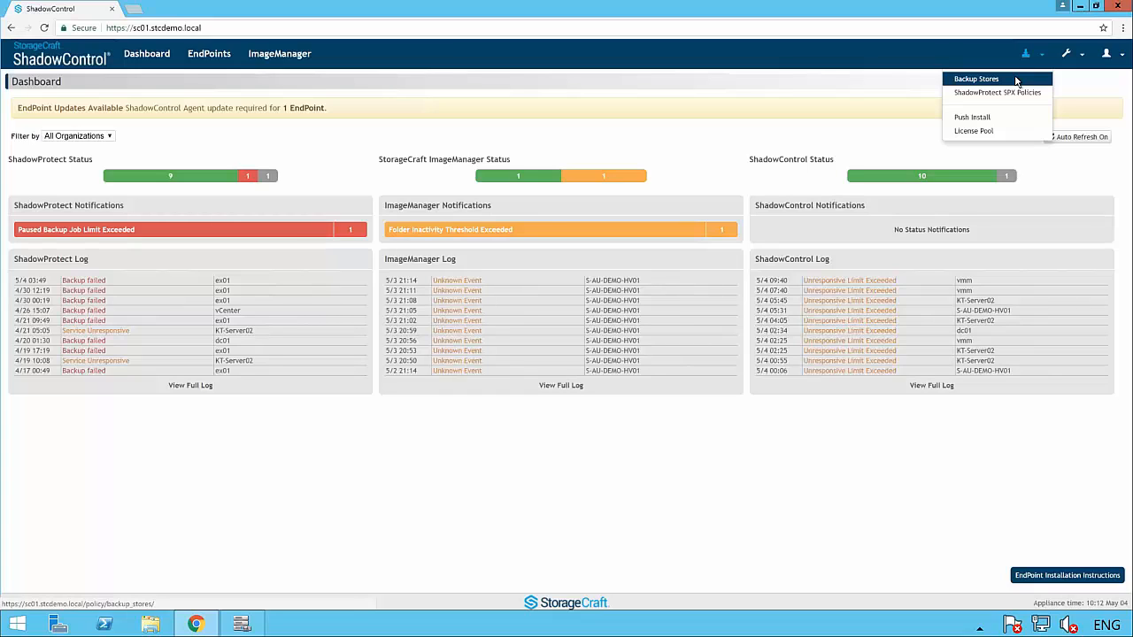
pyautogui.click(1016, 81)
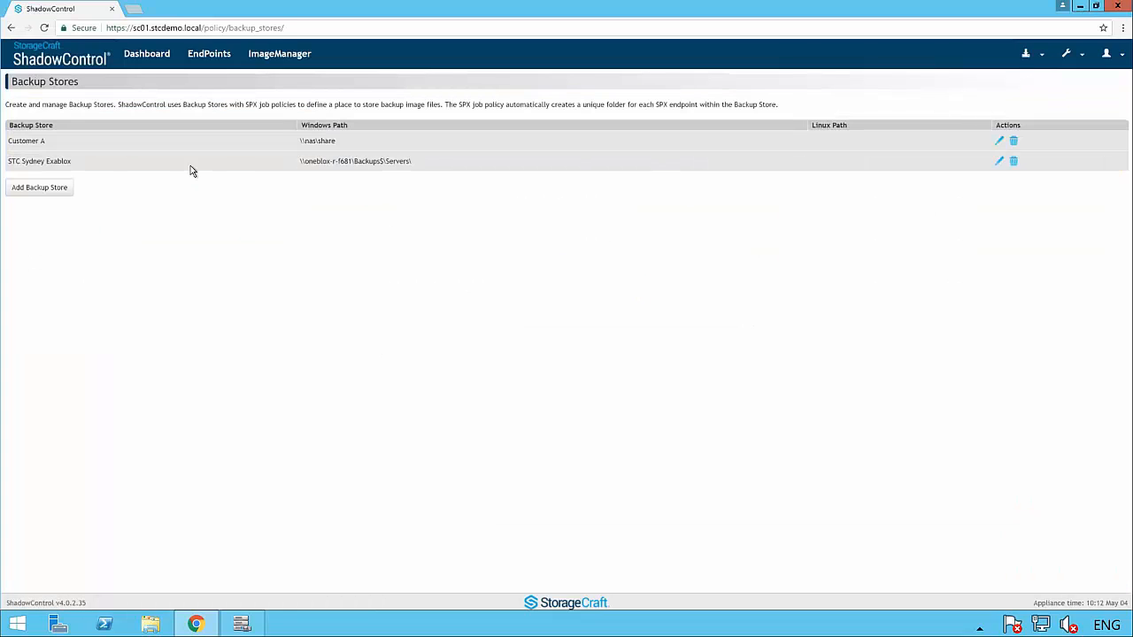
pyautogui.click(58, 188)
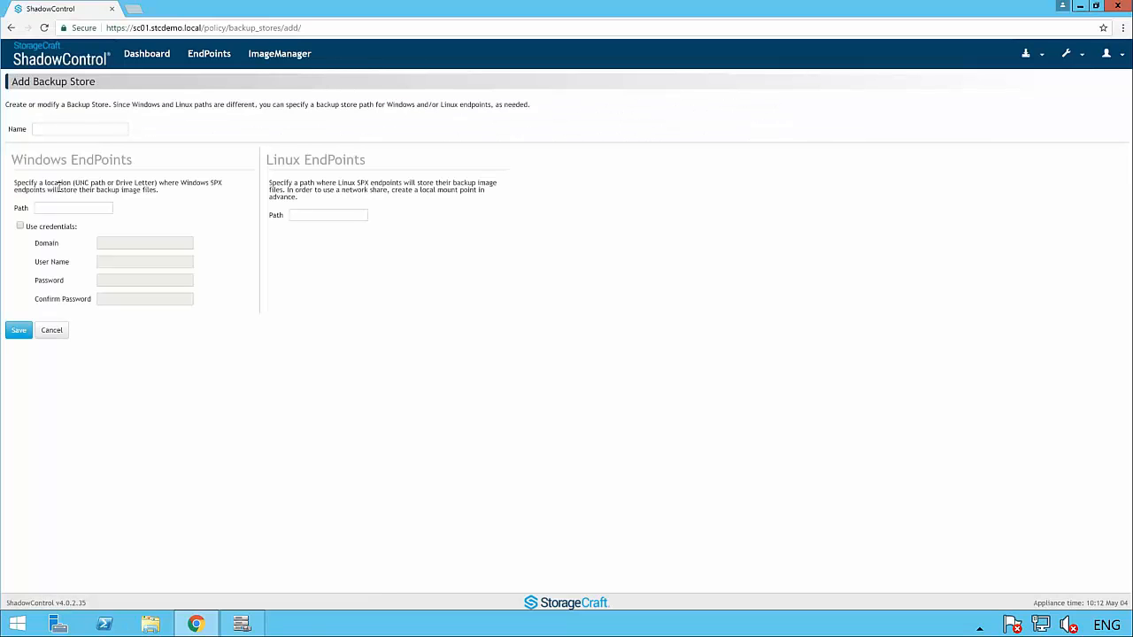
pyautogui.write('Backup server')
pyautogui.press('Tab')
pyautogui.write('\\\\')
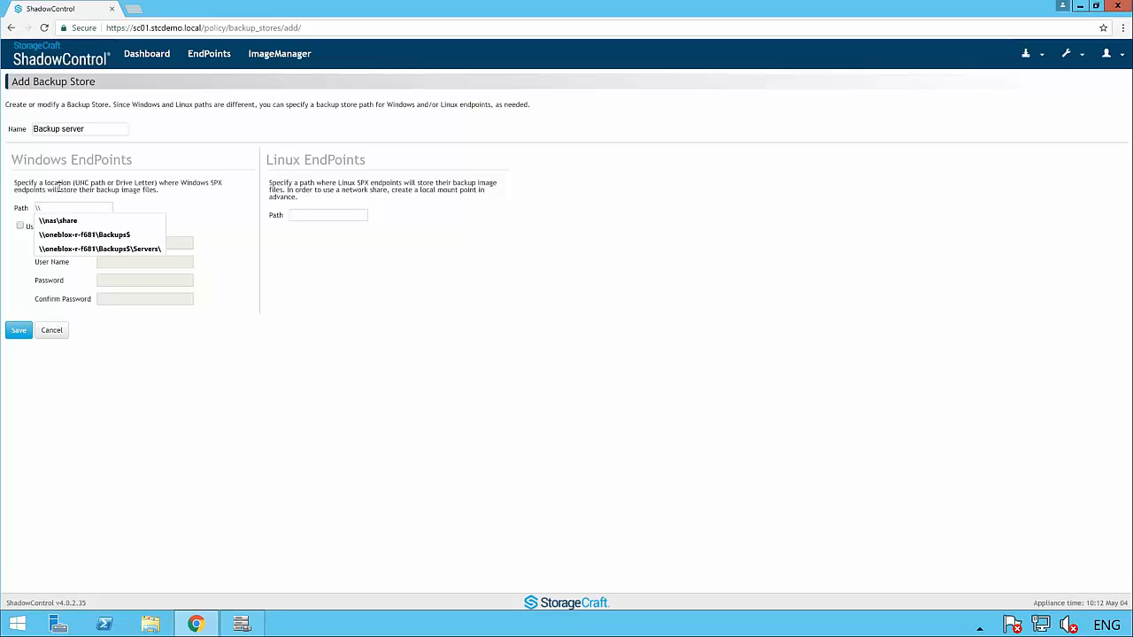
pyautogui.write('backupserver\\share')
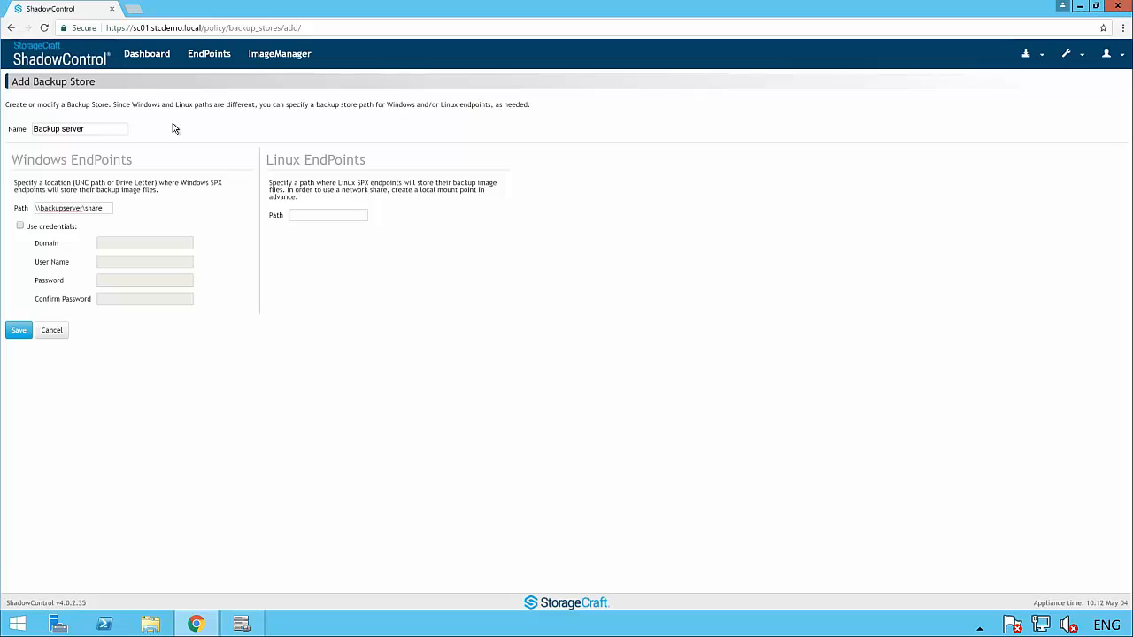
pyautogui.click(25, 331)
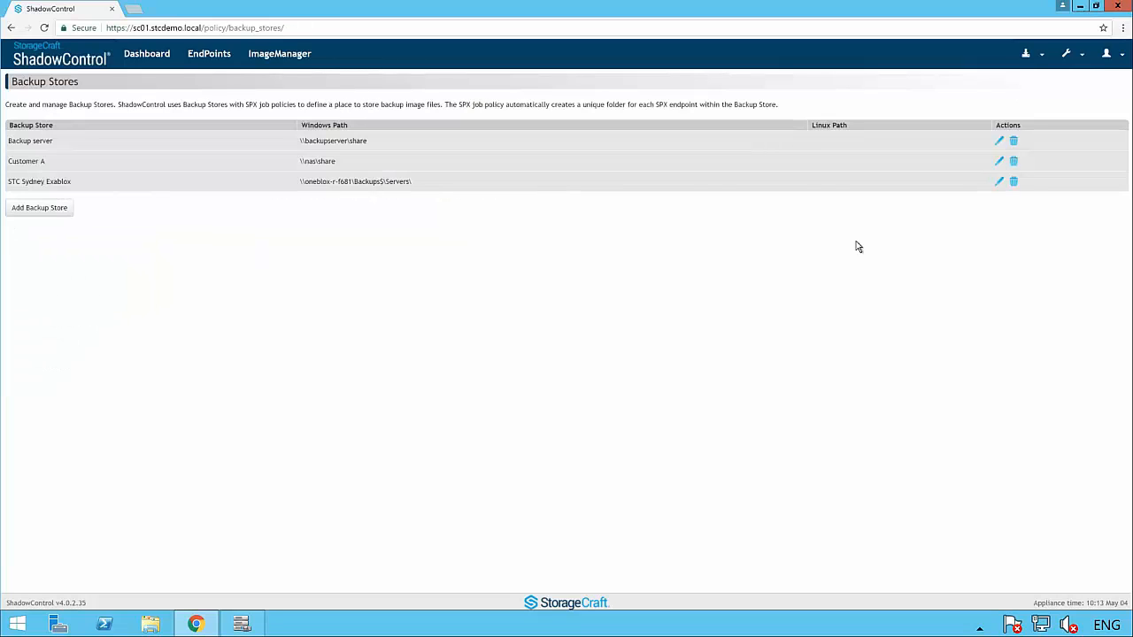
# Start a new ShadowProtect SPX backup policy and name it "Critical servers".
pyautogui.click(1025, 53)
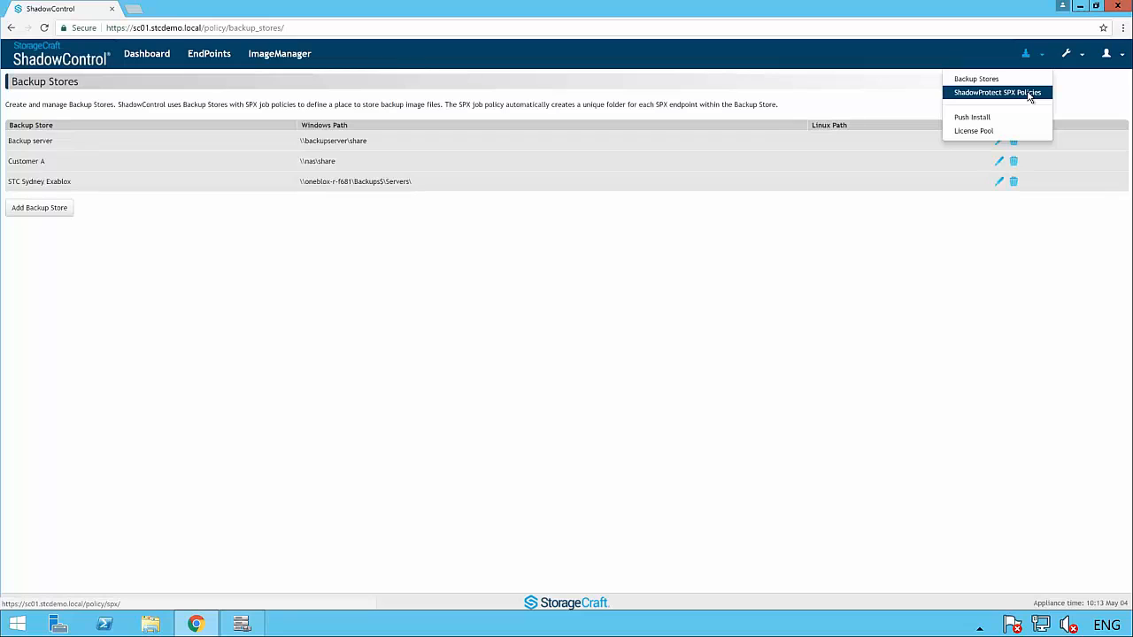
pyautogui.click(1028, 95)
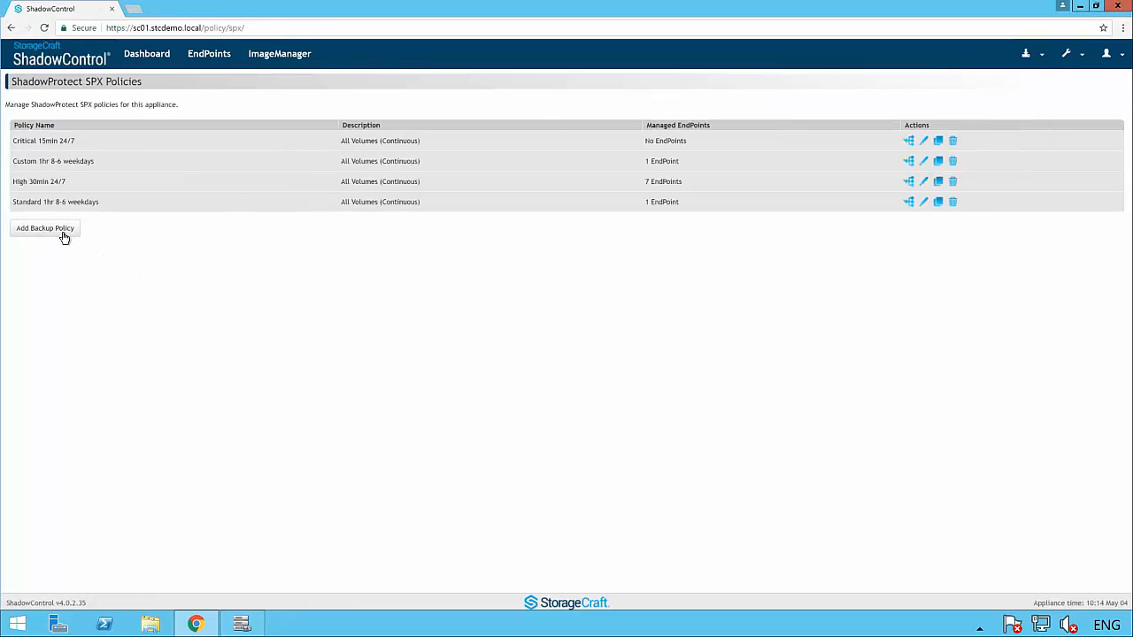
pyautogui.click(62, 234)
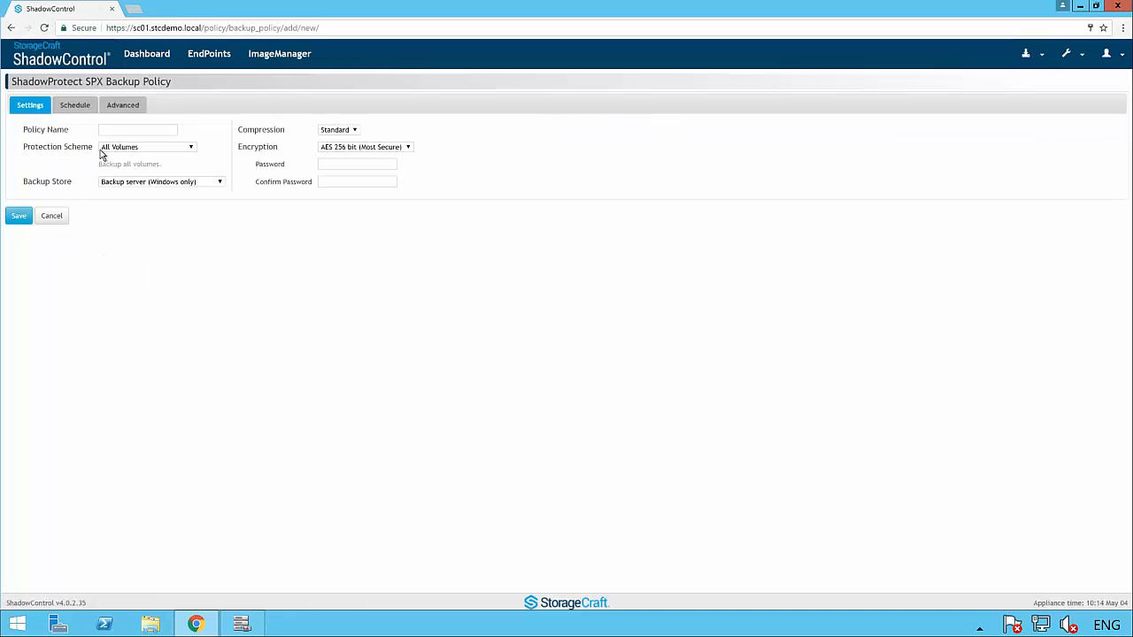
pyautogui.click(110, 131)
pyautogui.write('Critical servers')
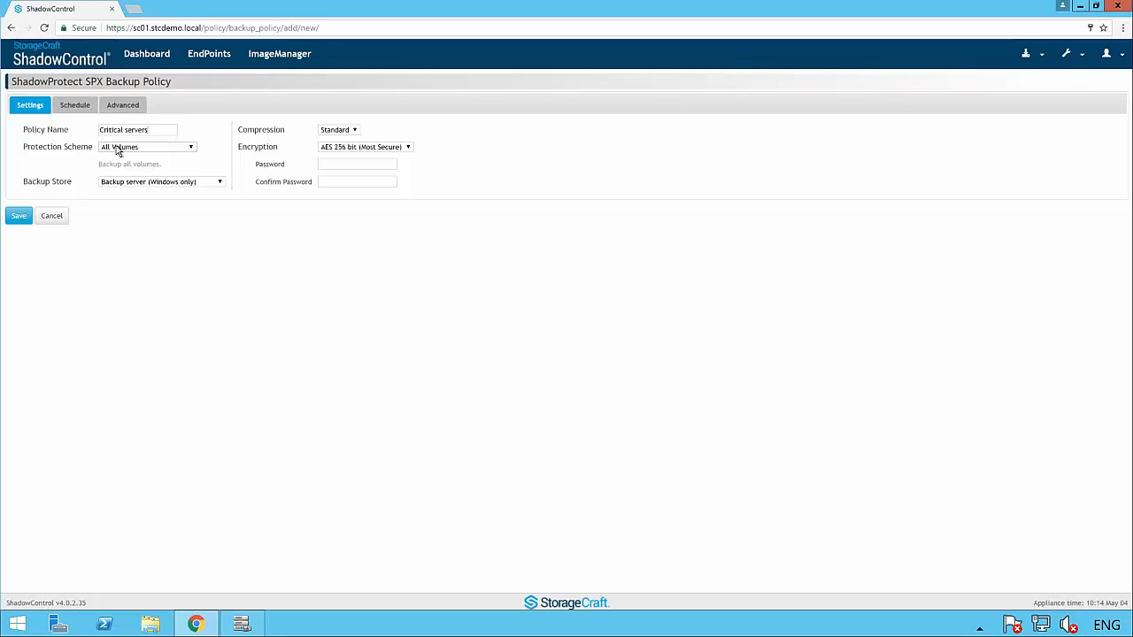
# Keep the policy's protection scheme at All Volumes, choose the Backup server store, and enter and confirm the encryption password.
pyautogui.click(133, 148)
pyautogui.click(132, 147)
pyautogui.click(169, 184)
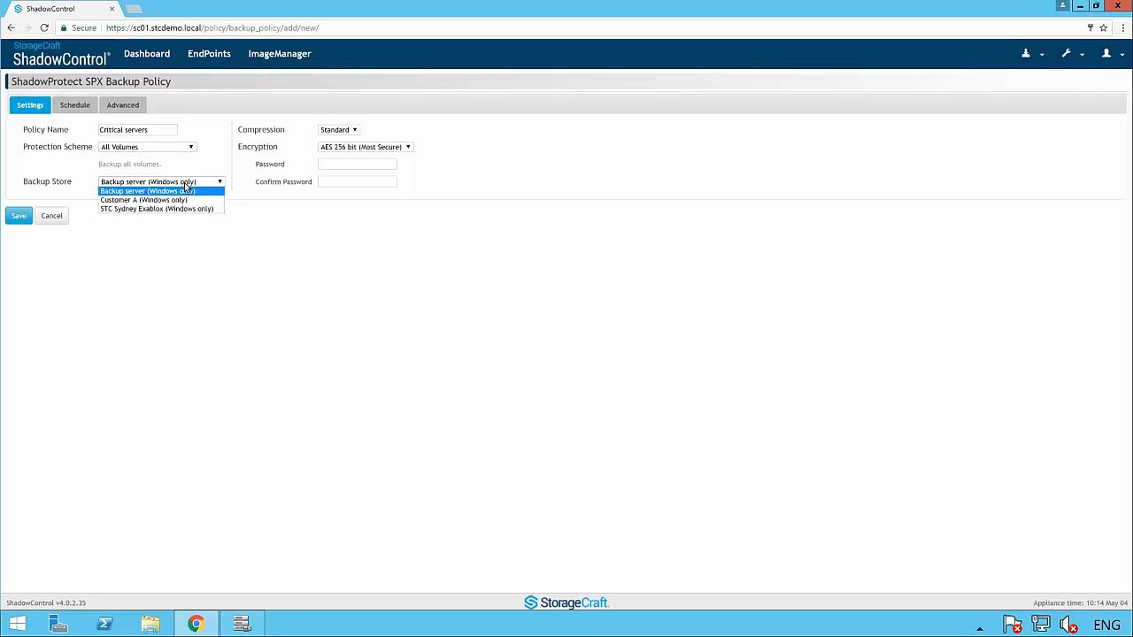
pyautogui.click(186, 193)
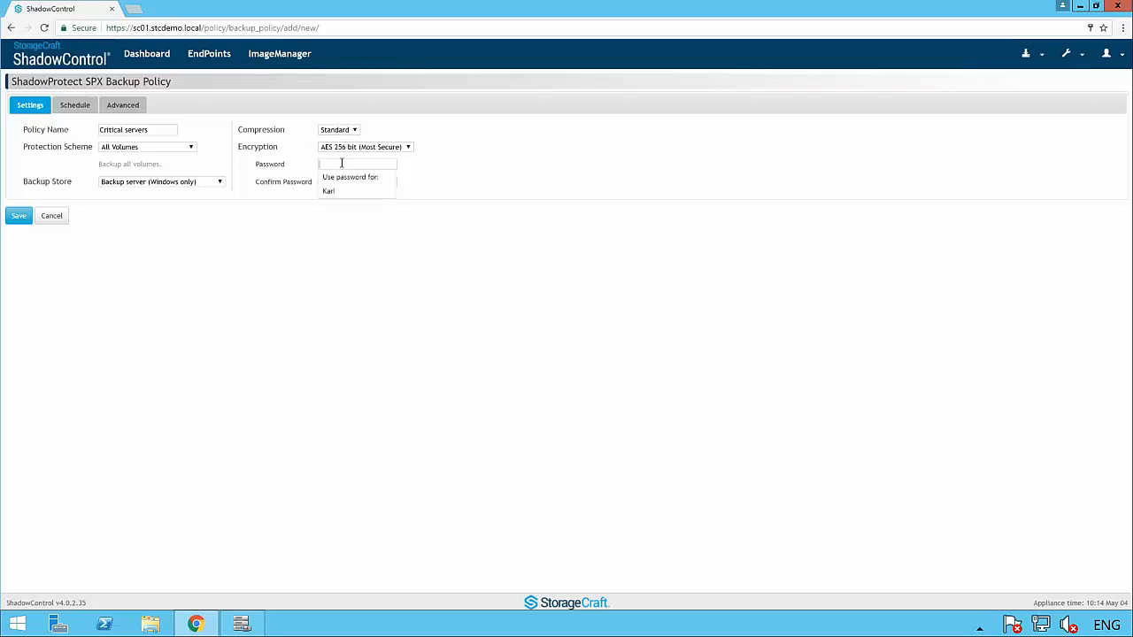
pyautogui.write('********')
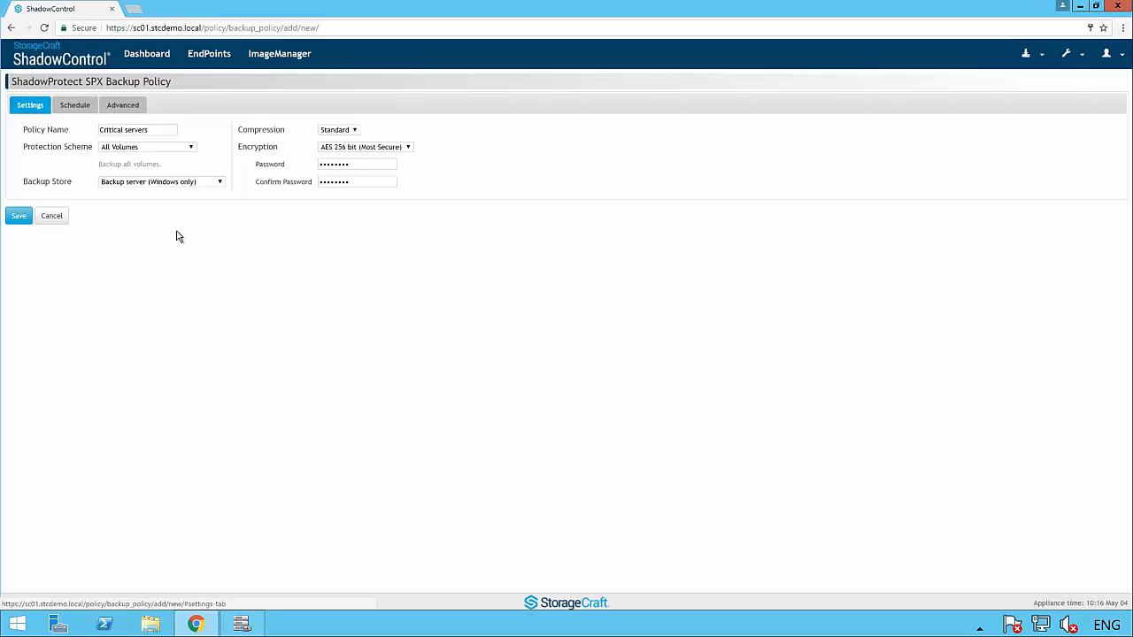
# Schedule the policy's incremental backups for every day, all day, repeating every 15 min., and save the policy.
pyautogui.click(75, 106)
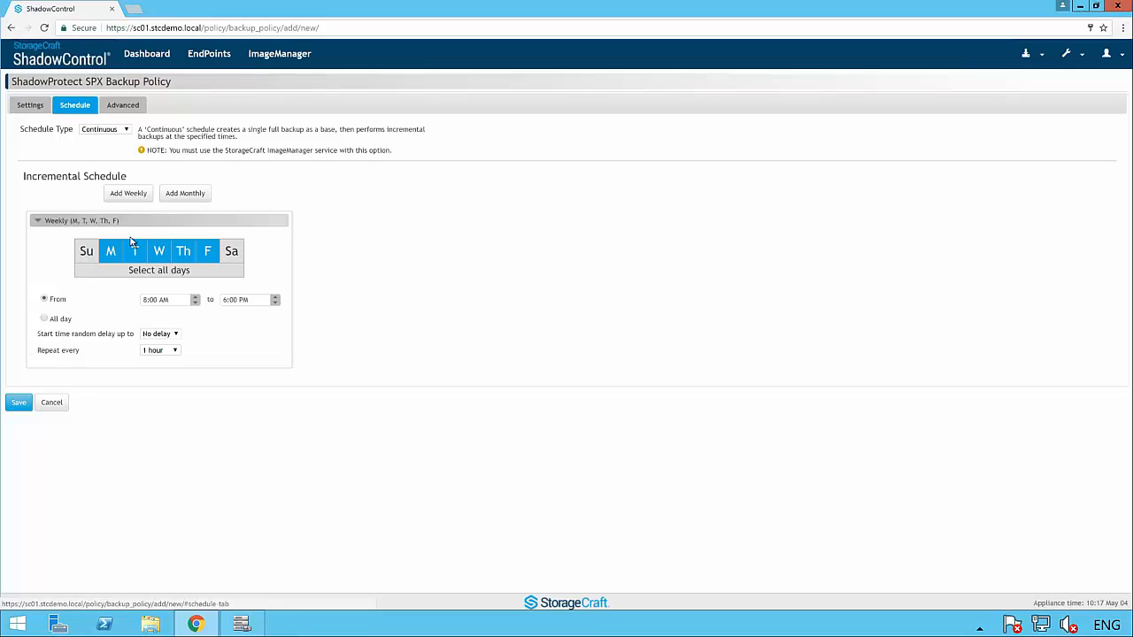
pyautogui.click(138, 274)
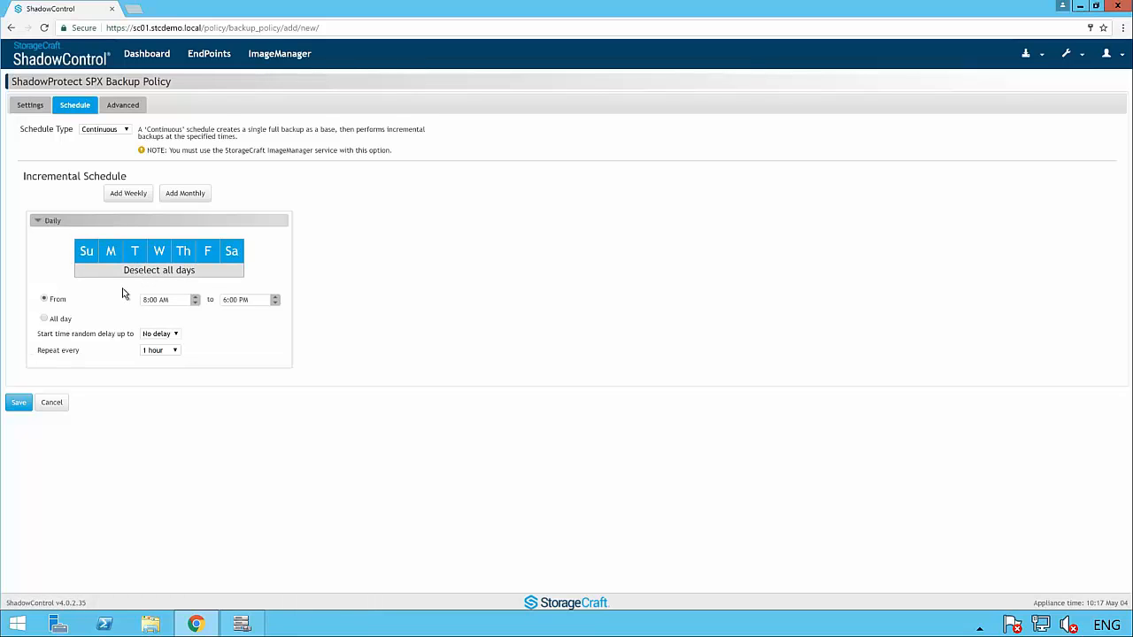
pyautogui.click(45, 319)
pyautogui.click(158, 354)
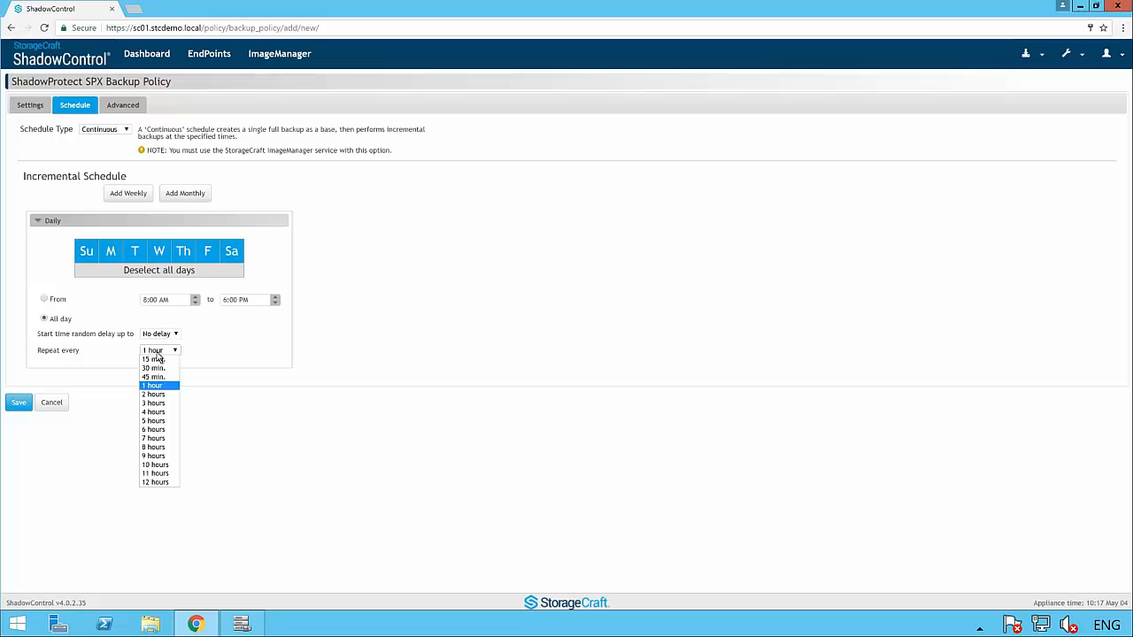
pyautogui.click(156, 360)
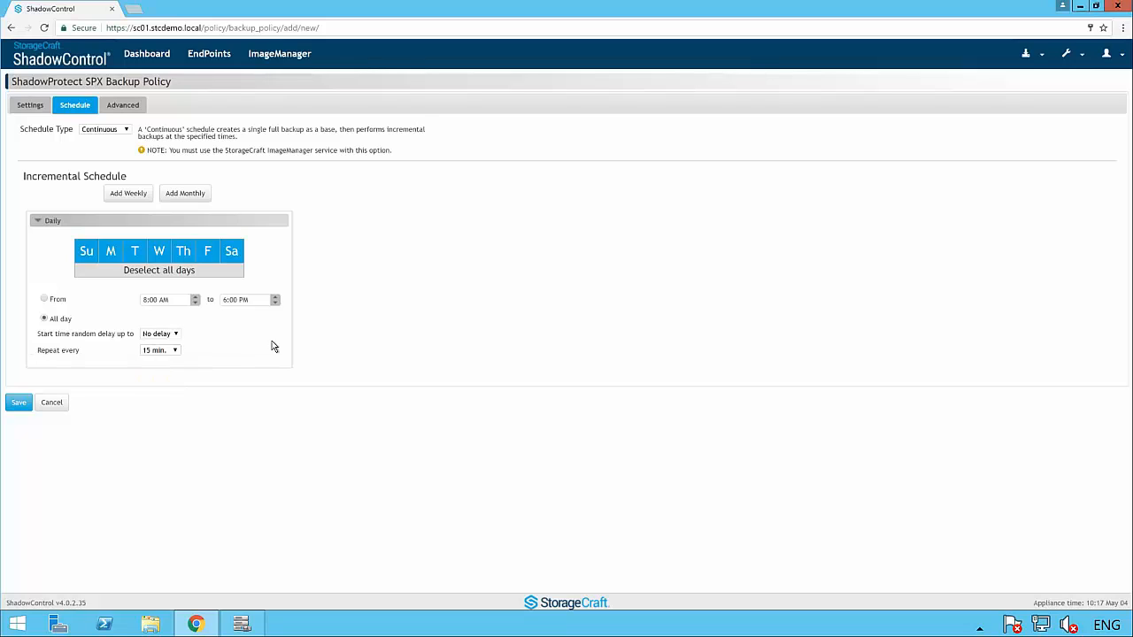
pyautogui.click(19, 402)
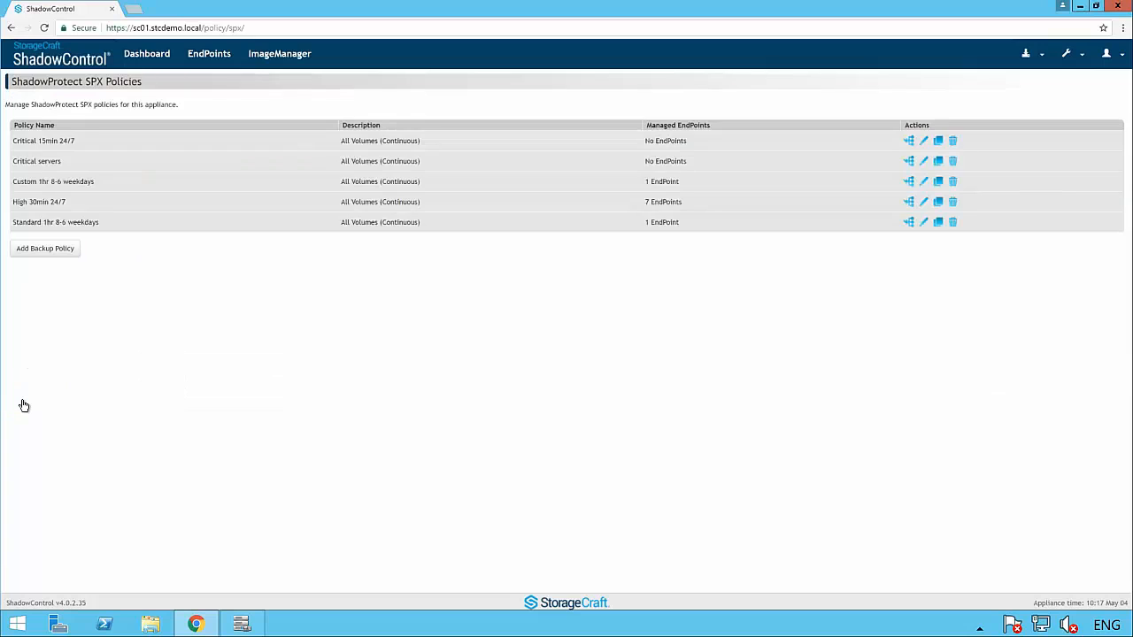
# Add and save an organization named "Critical servers" with the Critical servers policy as its default SPX backup policy.
pyautogui.click(1068, 59)
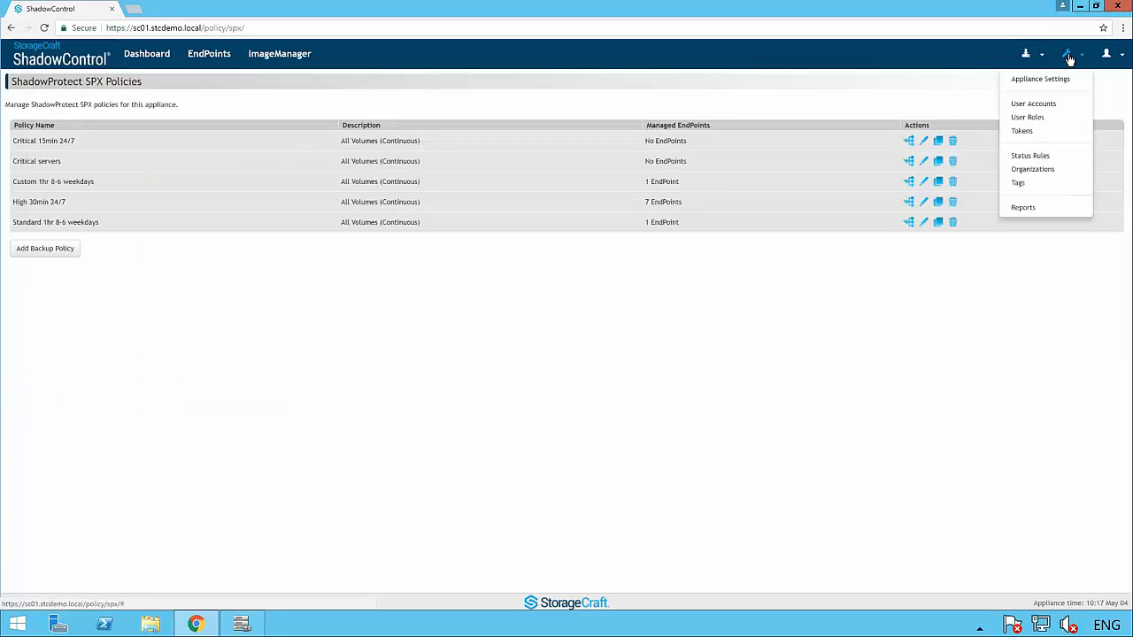
pyautogui.click(1039, 175)
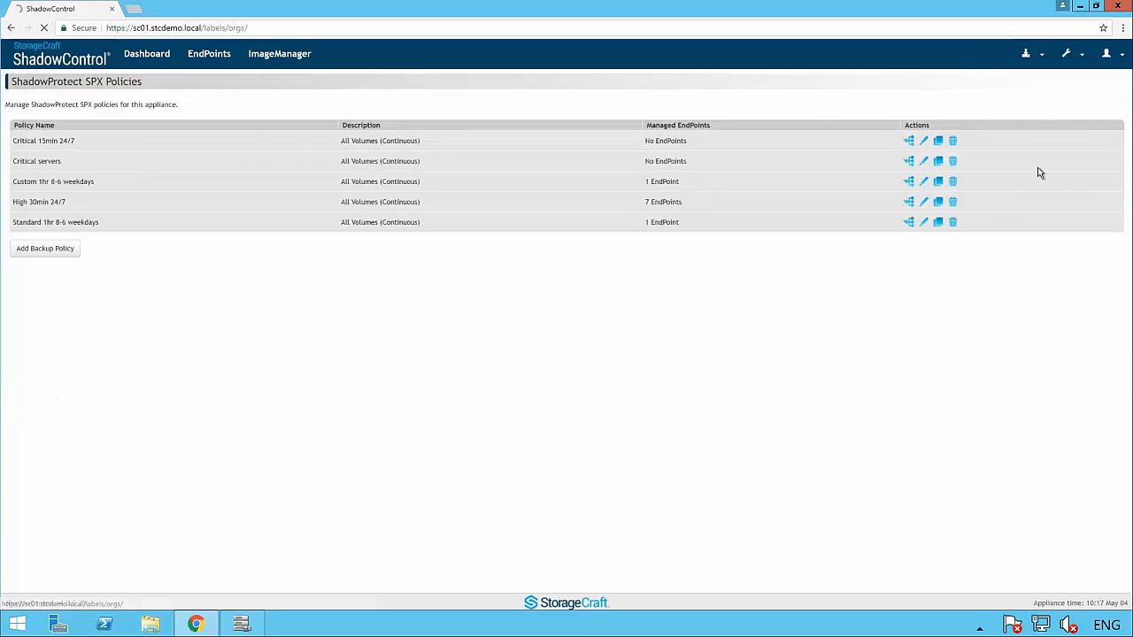
pyautogui.click(42, 579)
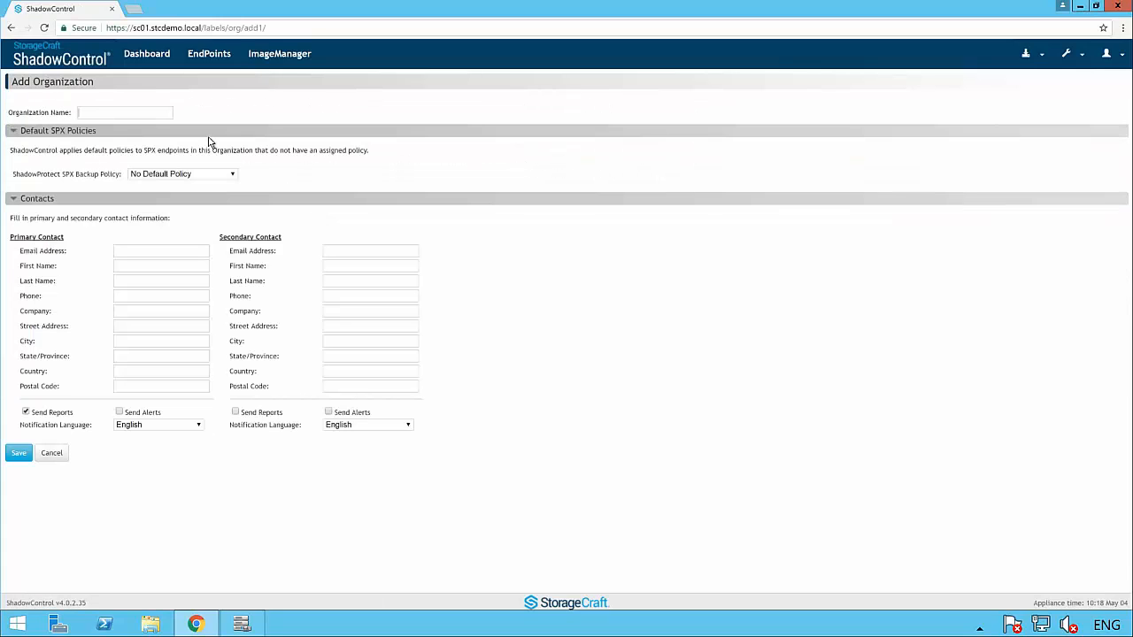
pyautogui.write('Critical servers')
pyautogui.click(189, 175)
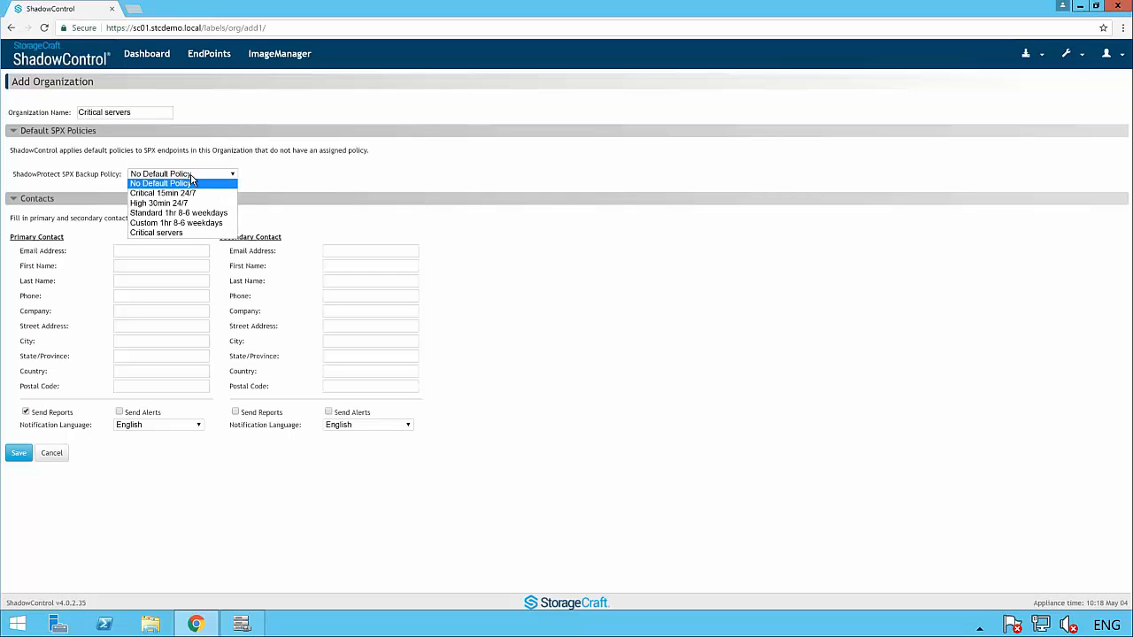
pyautogui.click(158, 232)
pyautogui.click(22, 508)
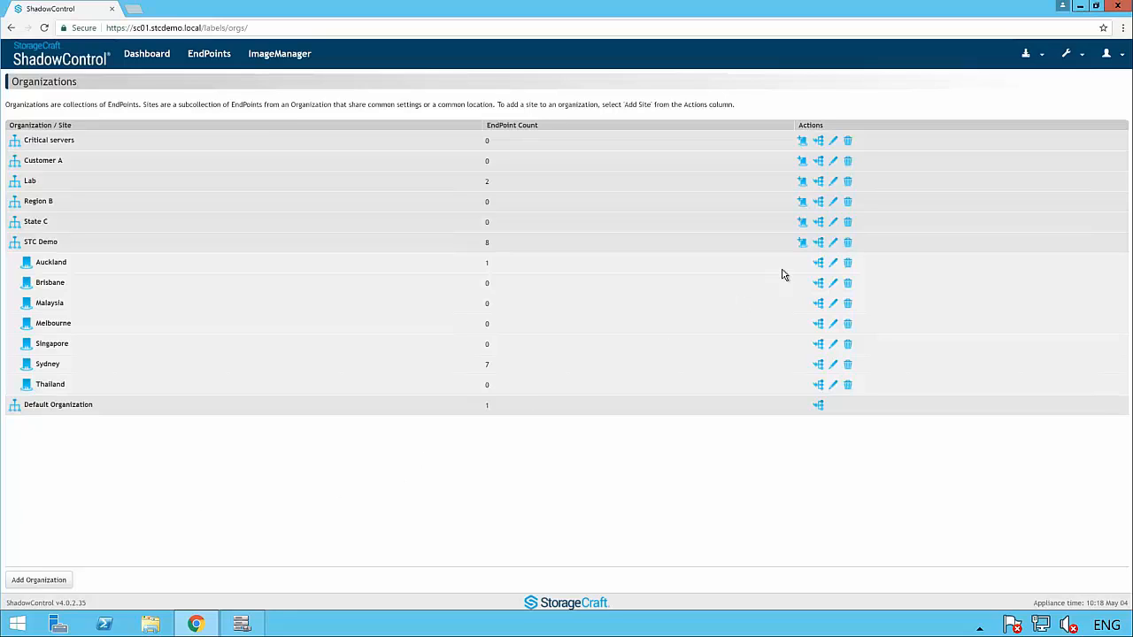
# Open a push install for the StorageCraft machines source and choose to install ShadowProtect SPX.
pyautogui.click(1028, 56)
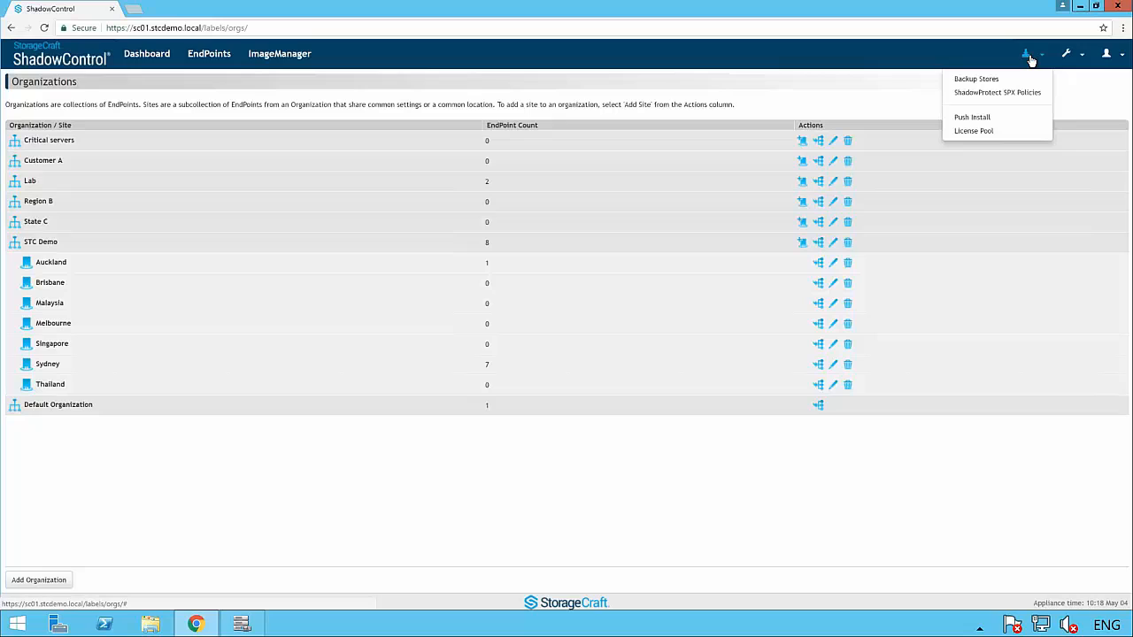
pyautogui.click(987, 119)
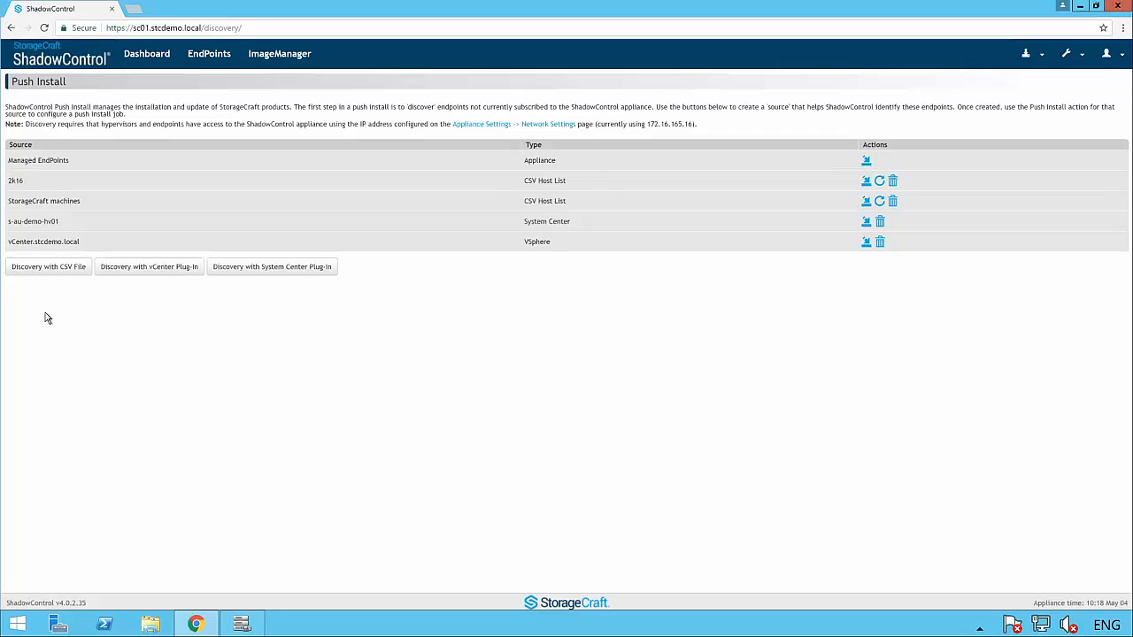
pyautogui.click(866, 201)
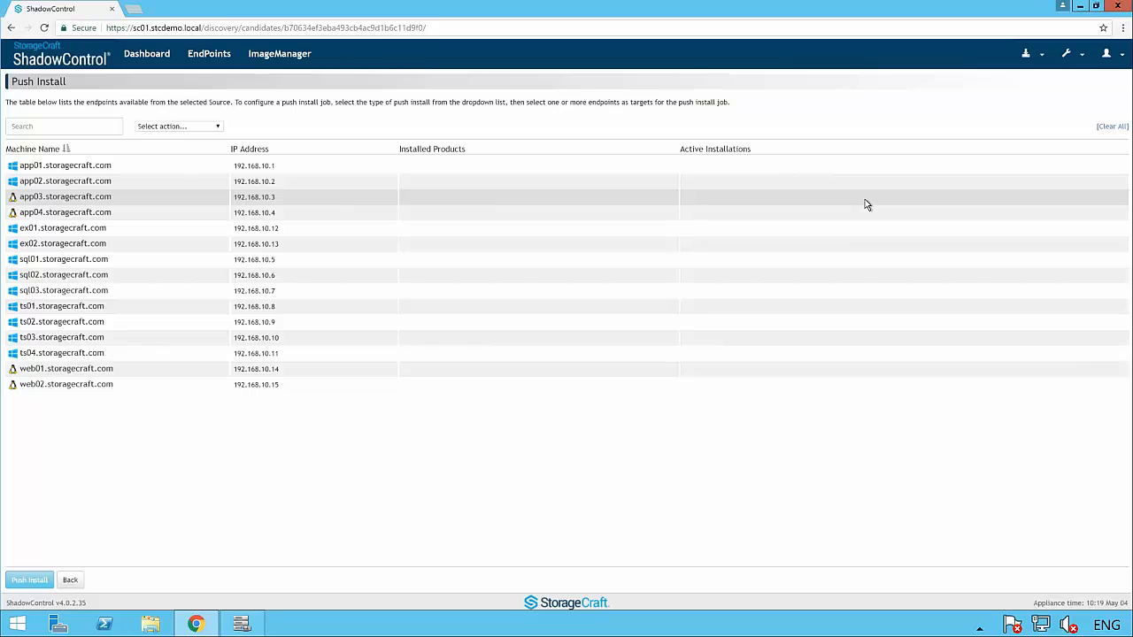
pyautogui.click(188, 127)
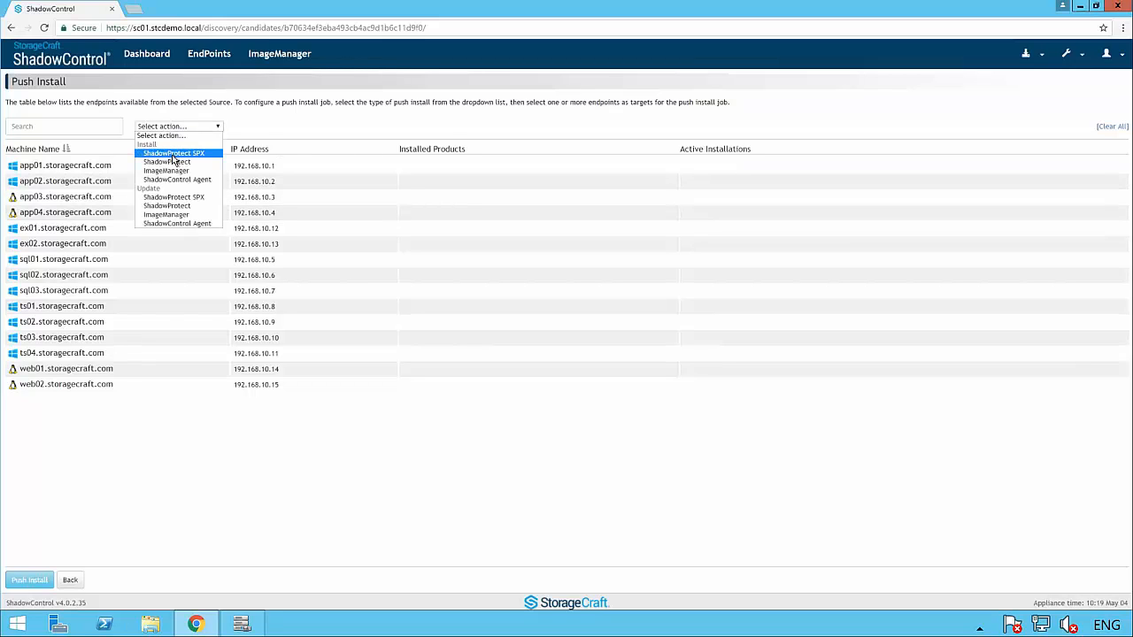
pyautogui.click(174, 154)
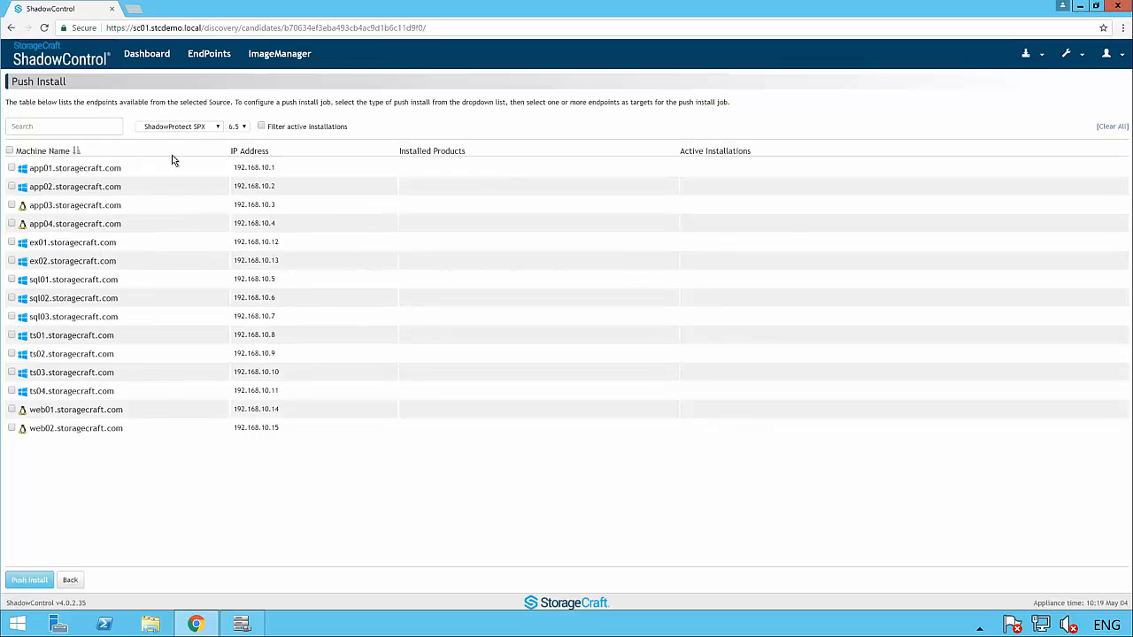
# Target all listed machines with the push install and assign them to the Critical servers organization.
pyautogui.click(8, 152)
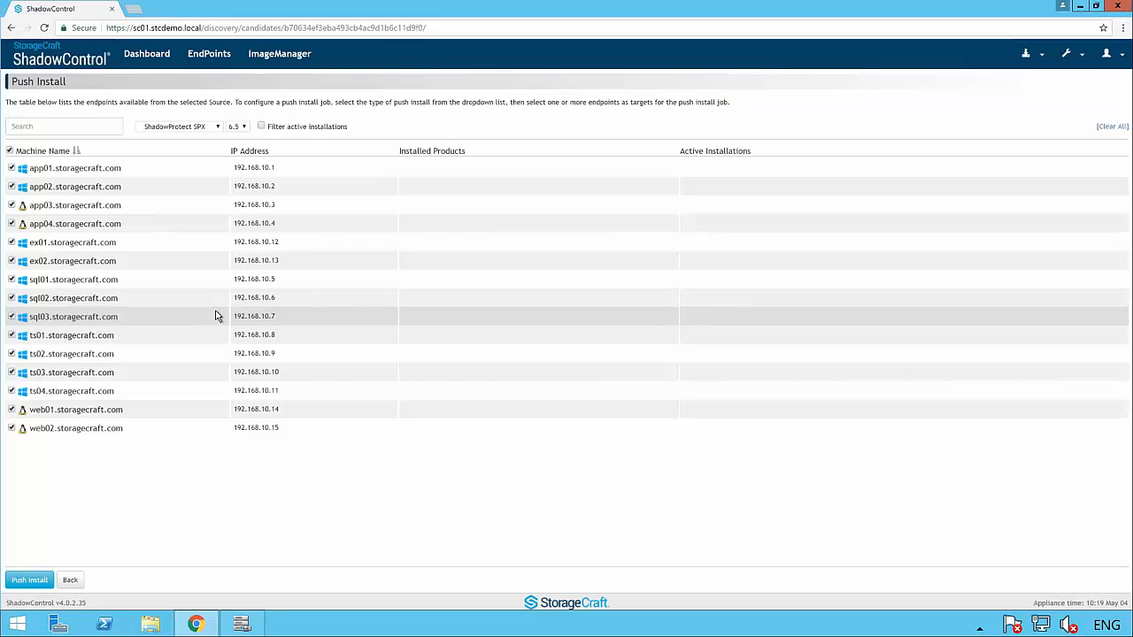
pyautogui.click(26, 584)
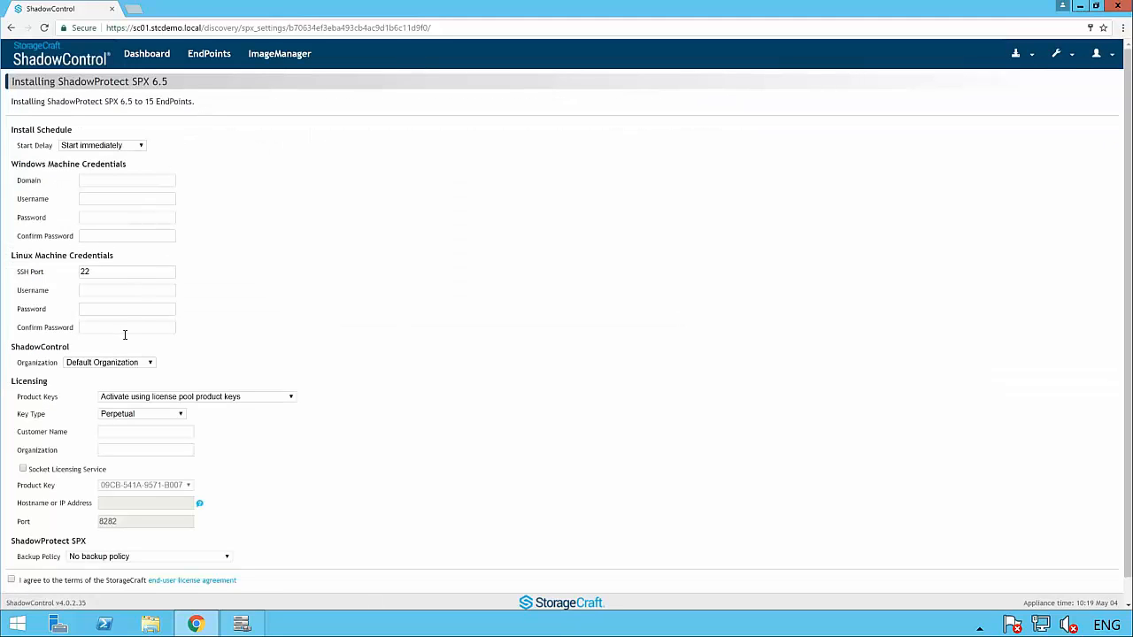
pyautogui.click(124, 369)
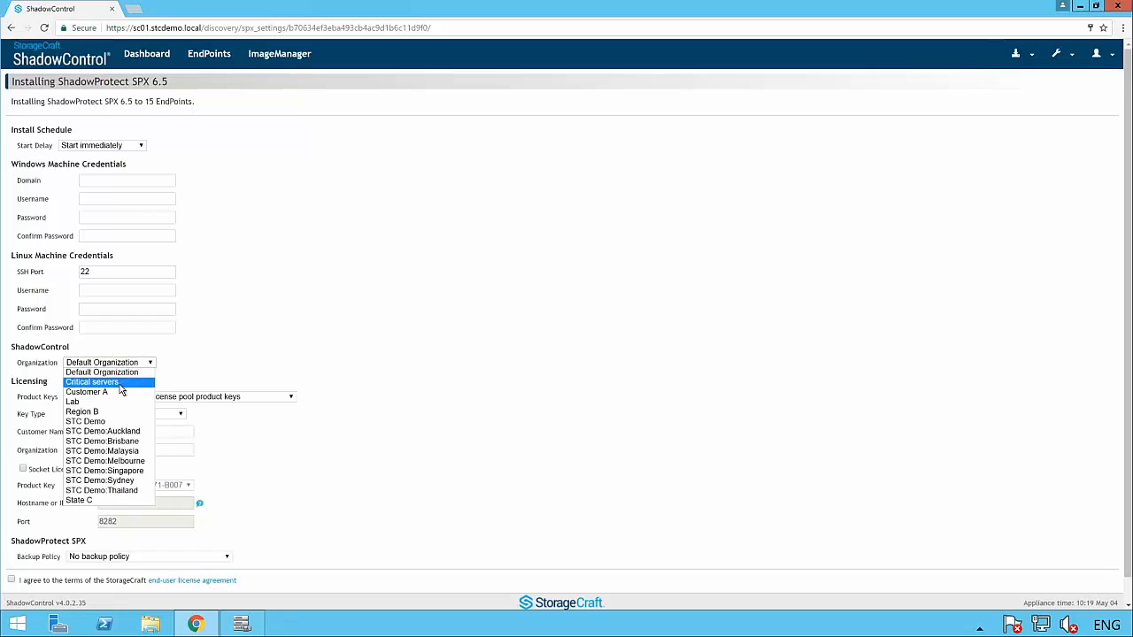
pyautogui.click(122, 387)
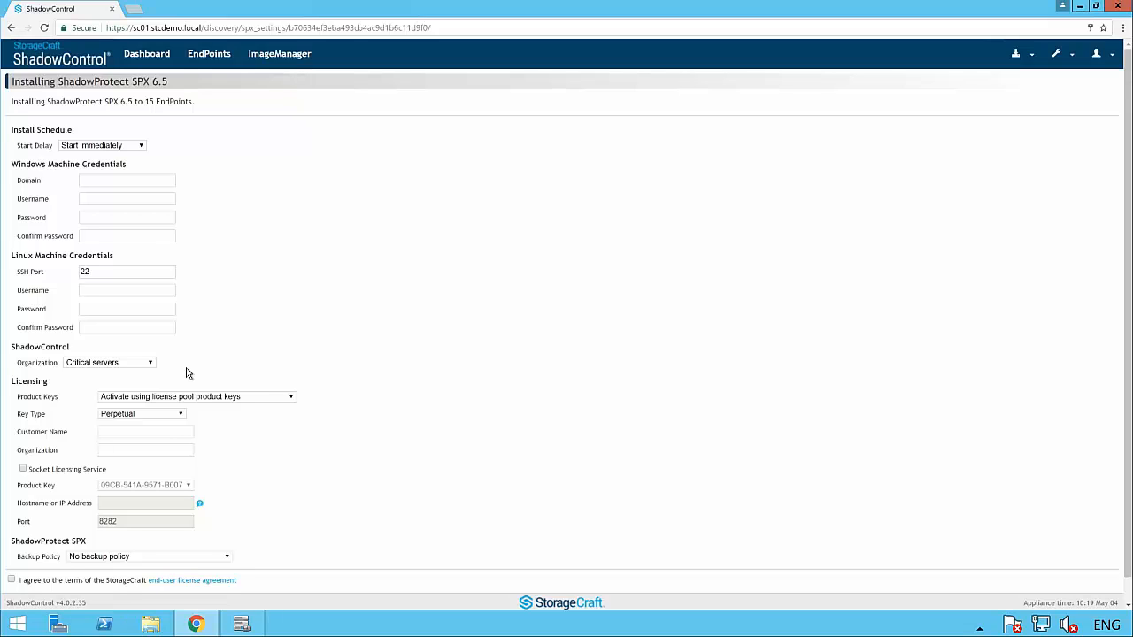
# Accept the end-user license agreement and submit the ShadowProtect SPX push install with activation from license pool product keys.
pyautogui.click(220, 398)
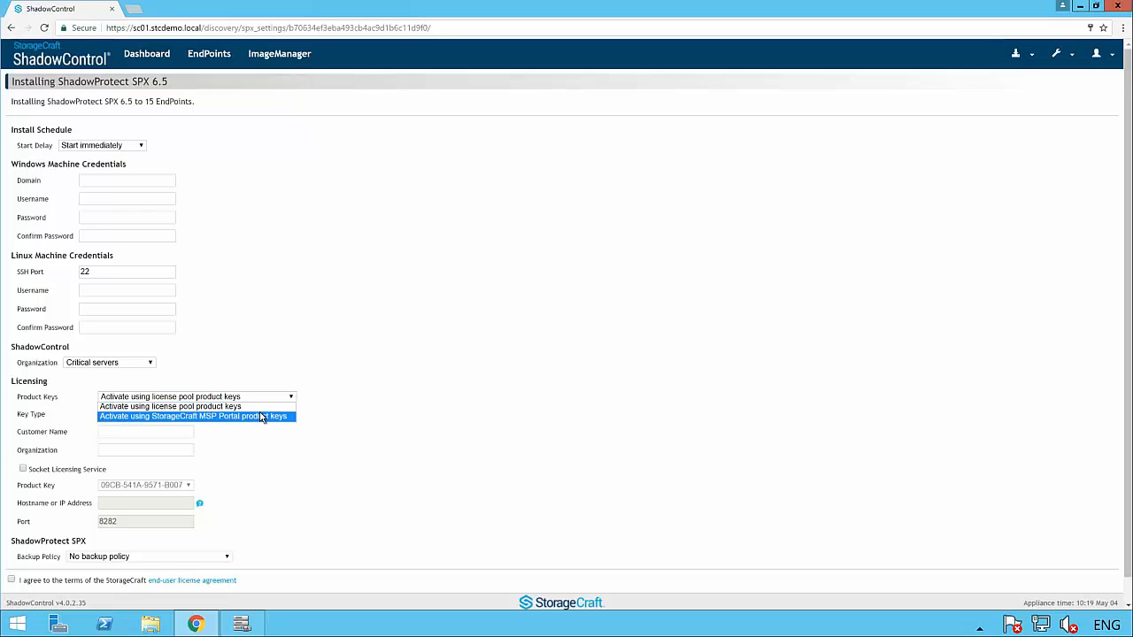
pyautogui.click(371, 407)
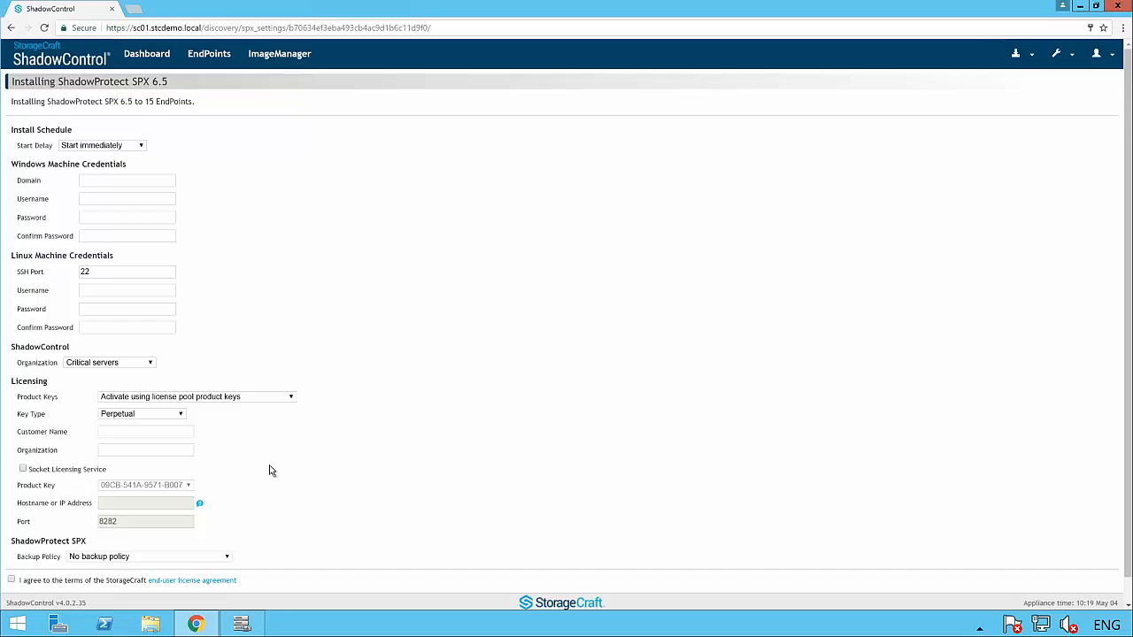
pyautogui.scroll(-1, 288, 462)
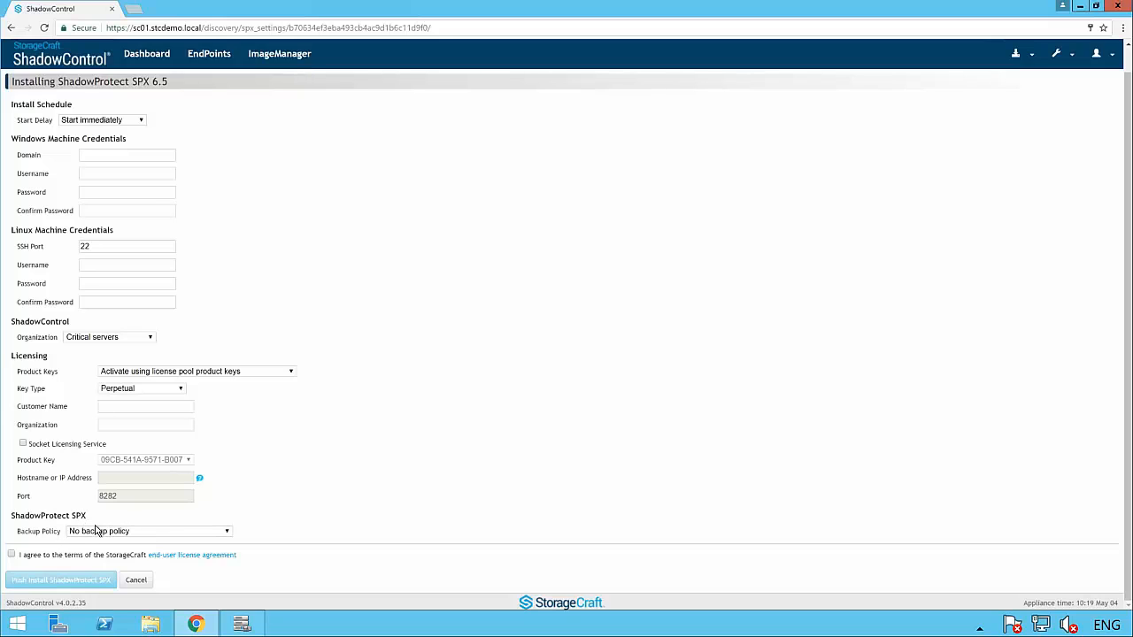
pyautogui.click(12, 555)
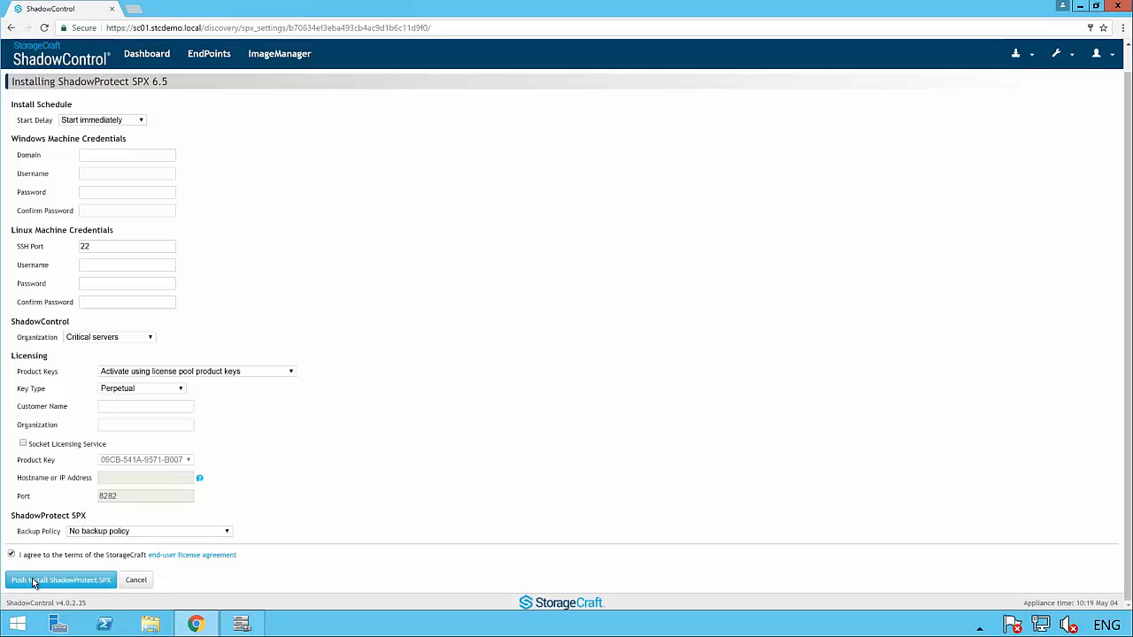
pyautogui.click(33, 583)
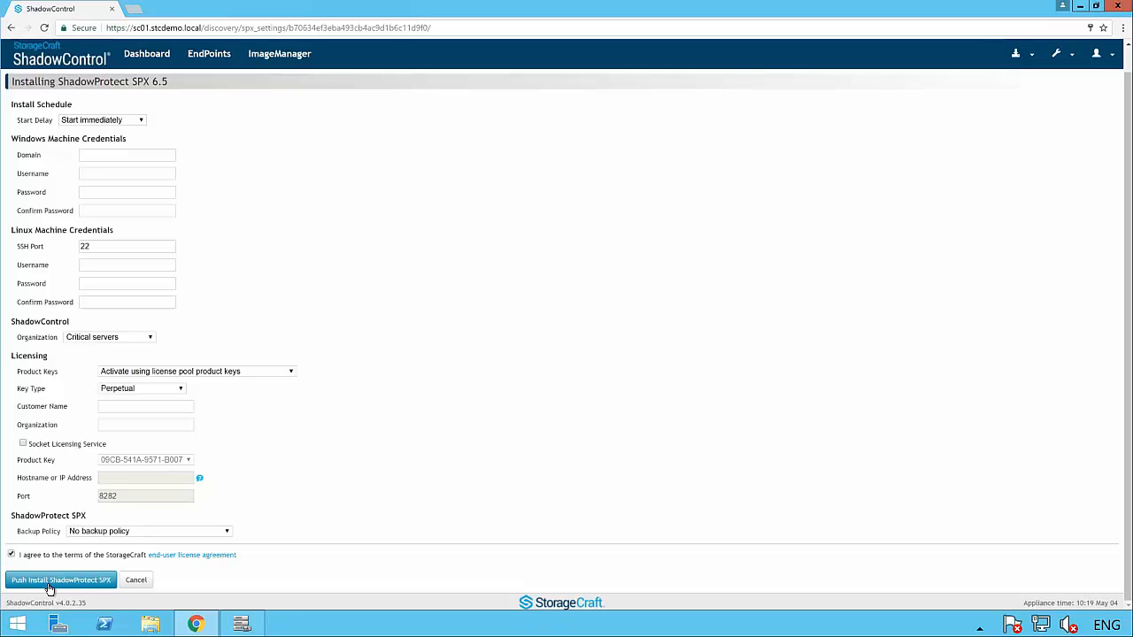
# Open the EndPoints list to check the machines' last backups, installed products and status.
pyautogui.click(211, 57)
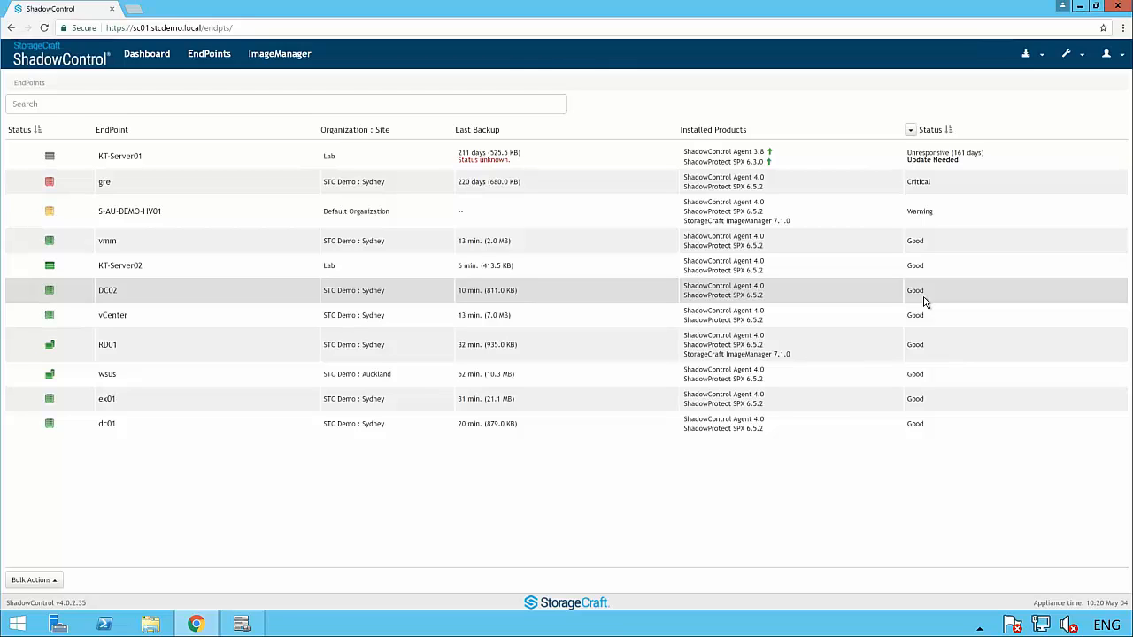
# Switch to StorageCraft ImageManager and start a new managed folder with I:\BackupStore as its folder path.
pyautogui.click(254, 628)
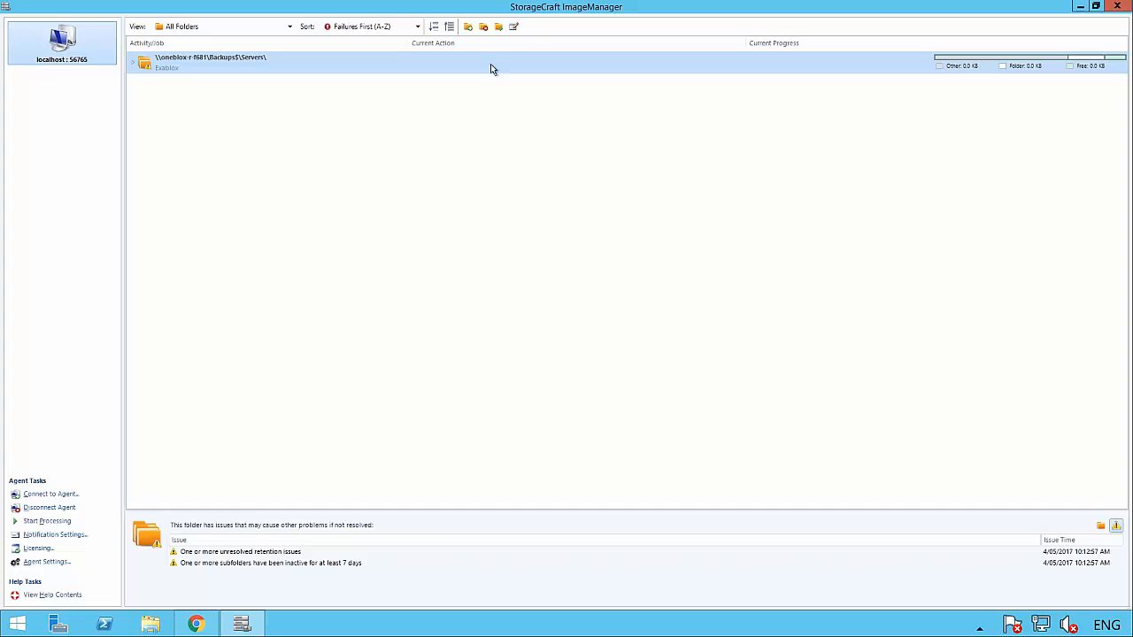
pyautogui.click(467, 29)
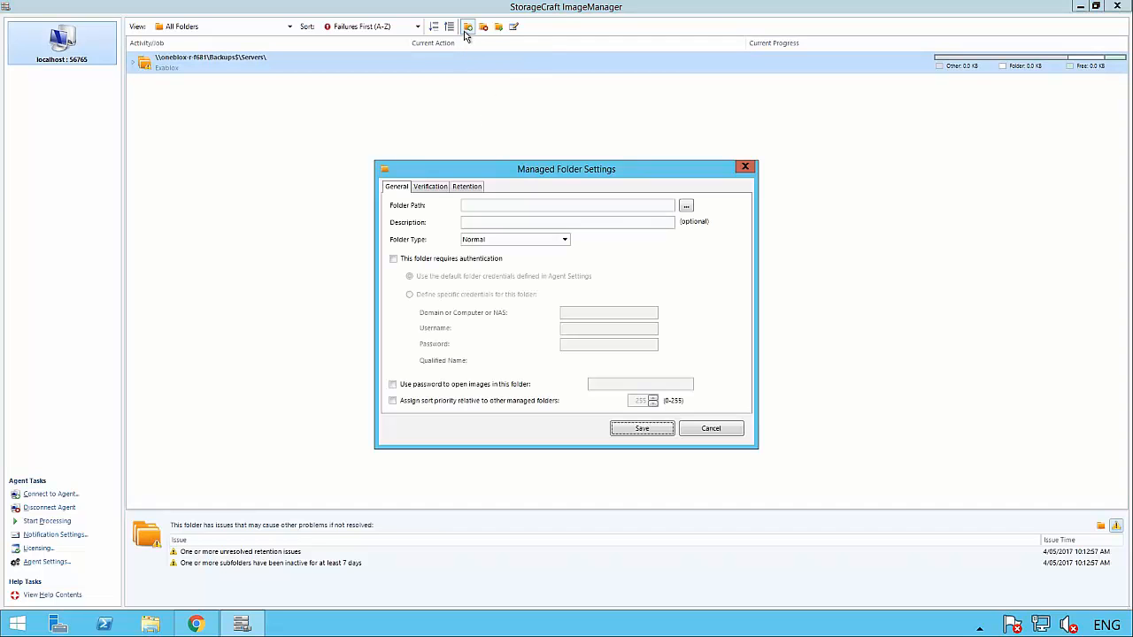
pyautogui.click(686, 207)
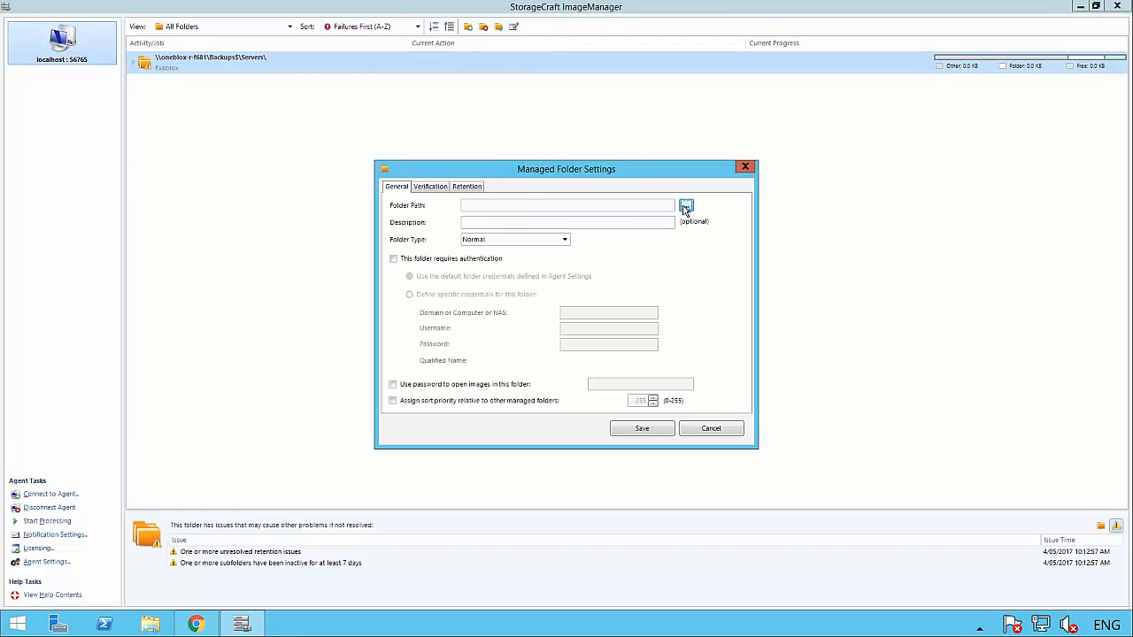
pyautogui.doubleClick(476, 275)
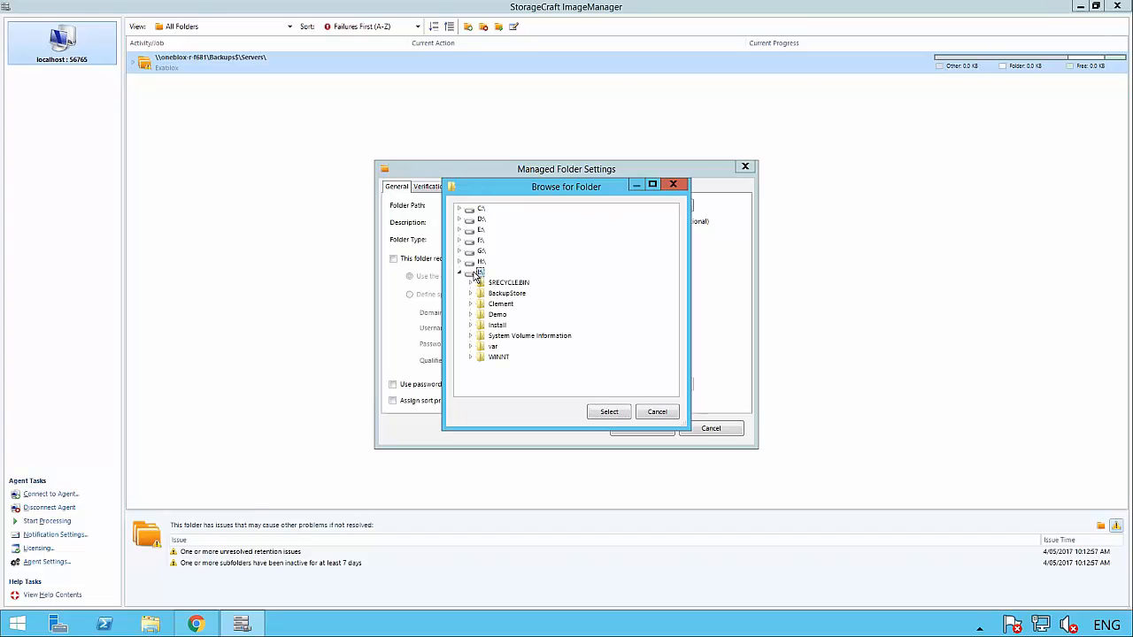
pyautogui.doubleClick(508, 294)
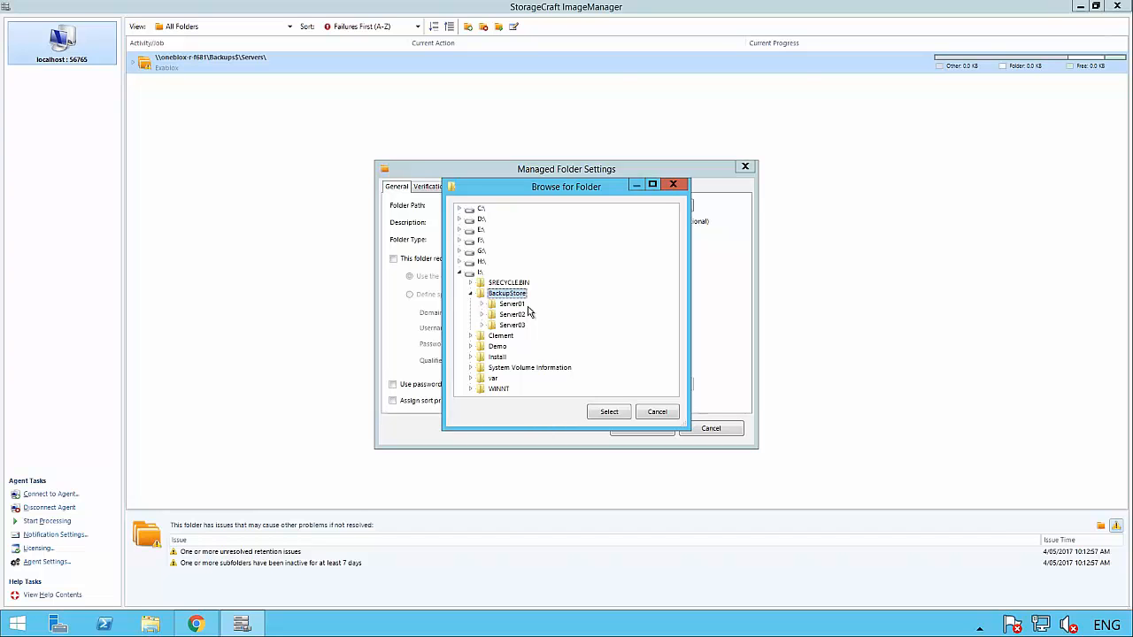
pyautogui.click(609, 412)
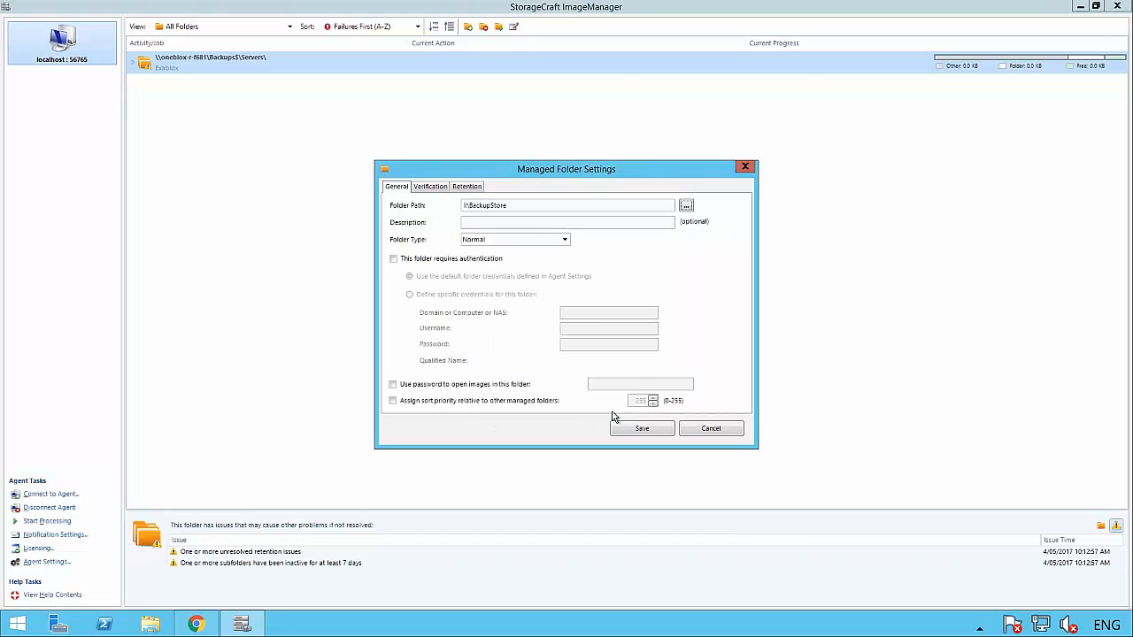
# Set the new managed folder's type to Backup Store and save it.
pyautogui.click(517, 241)
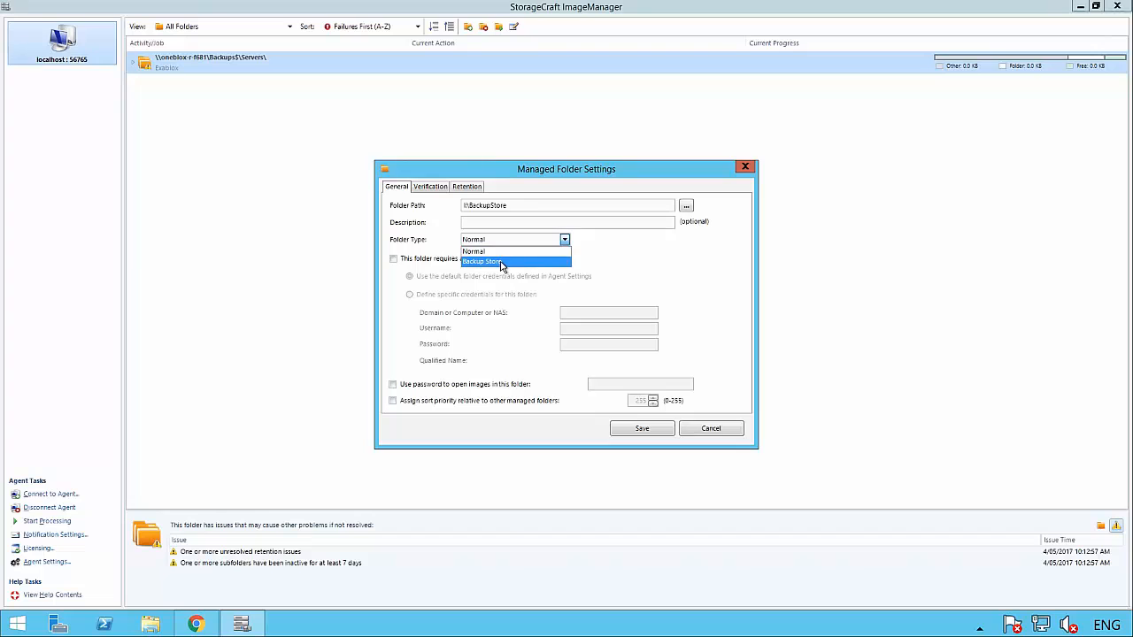
pyautogui.click(500, 256)
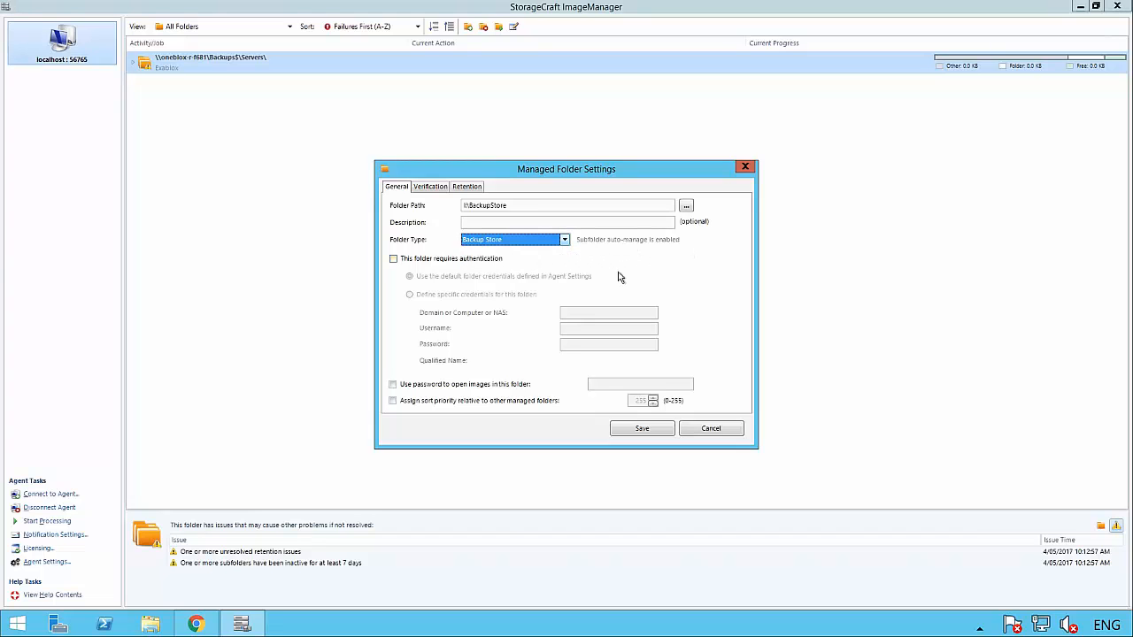
pyautogui.click(632, 429)
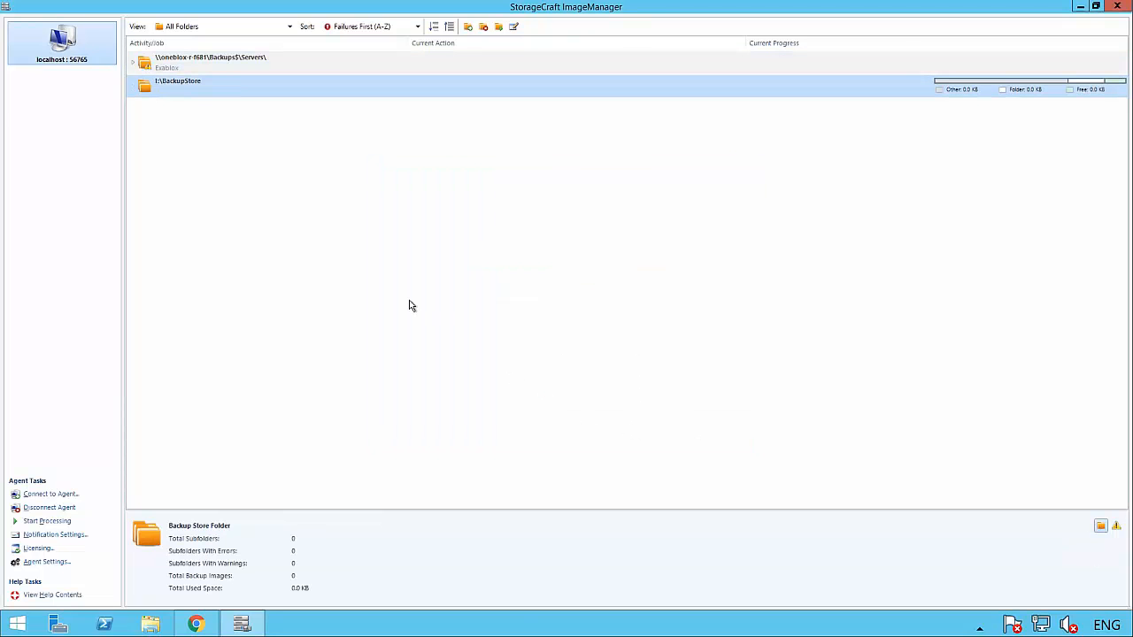